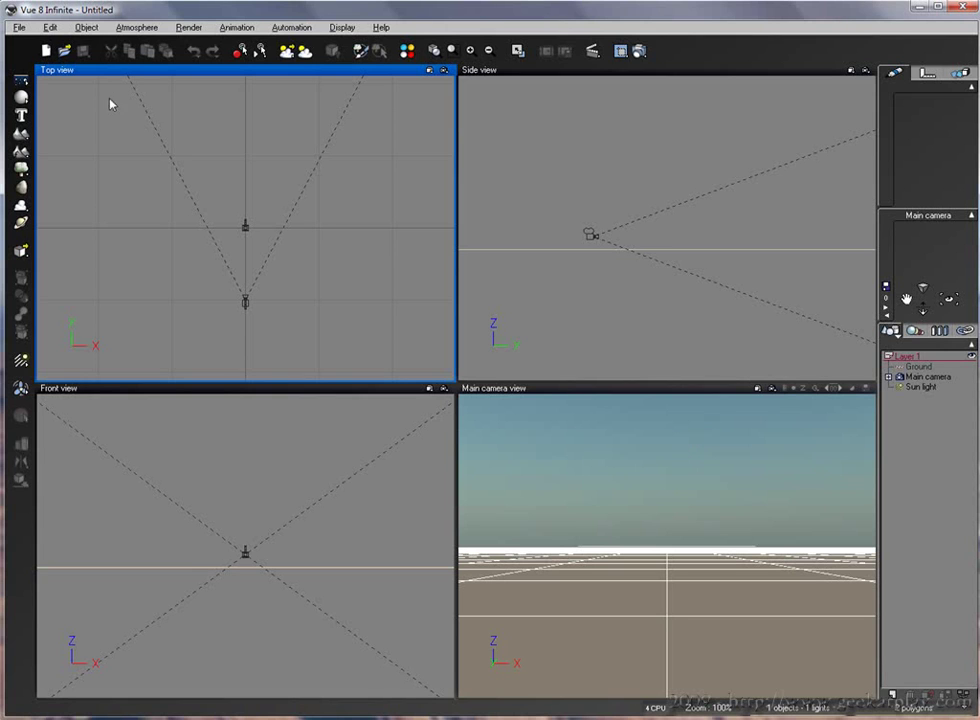
# Step: Cancel an Open attempt, then import the Poser scene pflanzen2.pz3 from Desktop > g@p
pyautogui.click(24, 30)
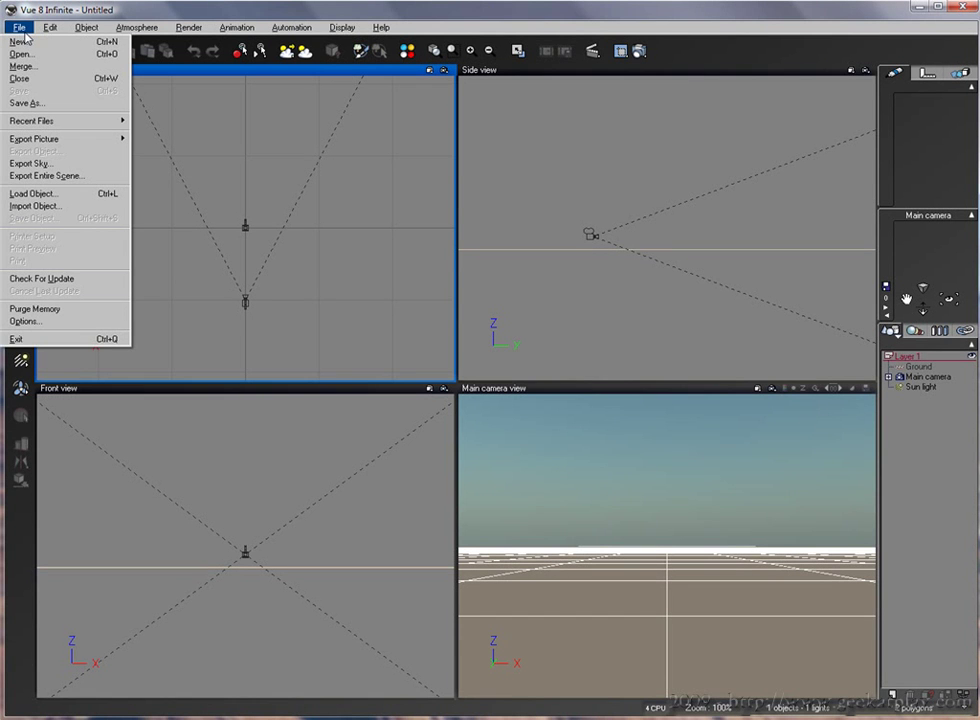
pyautogui.click(30, 205)
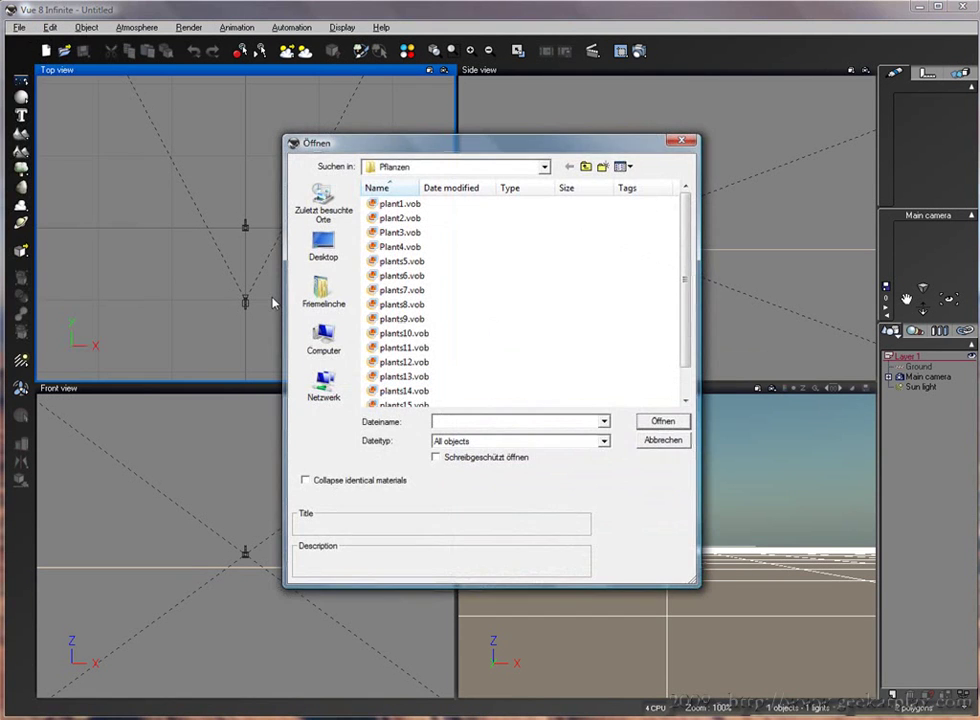
pyautogui.click(663, 440)
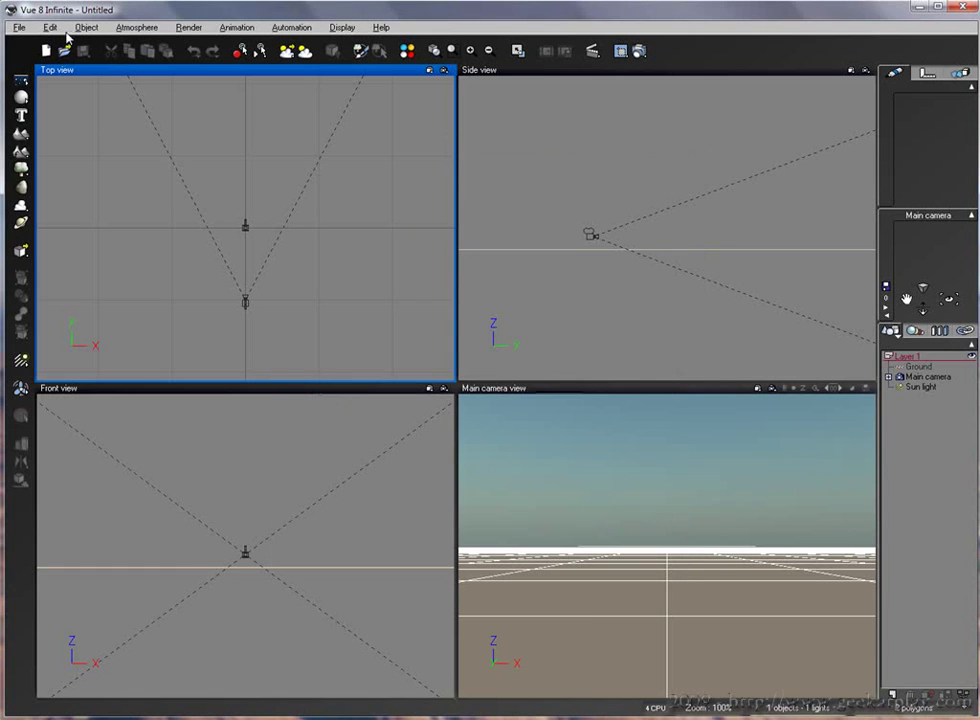
pyautogui.click(20, 27)
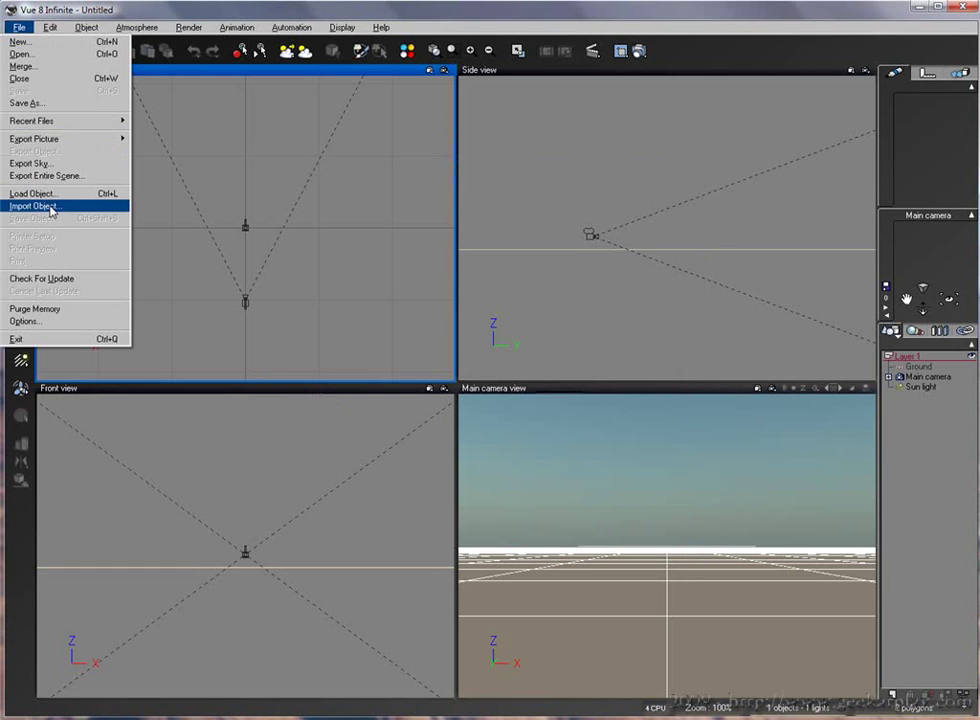
pyautogui.click(50, 207)
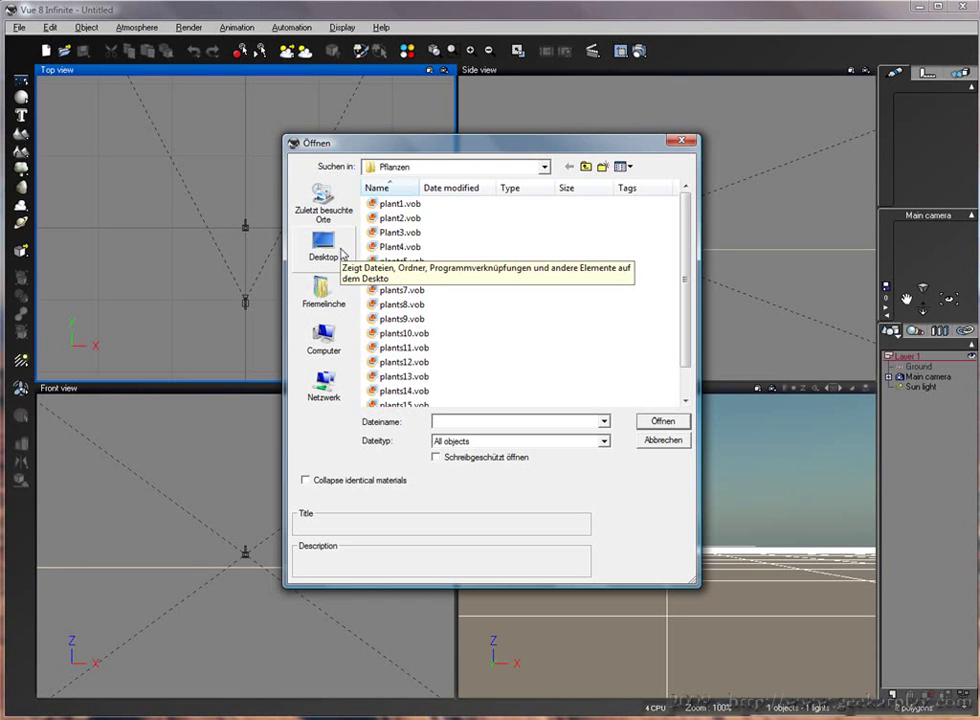
pyautogui.click(342, 255)
pyautogui.doubleClick(560, 288)
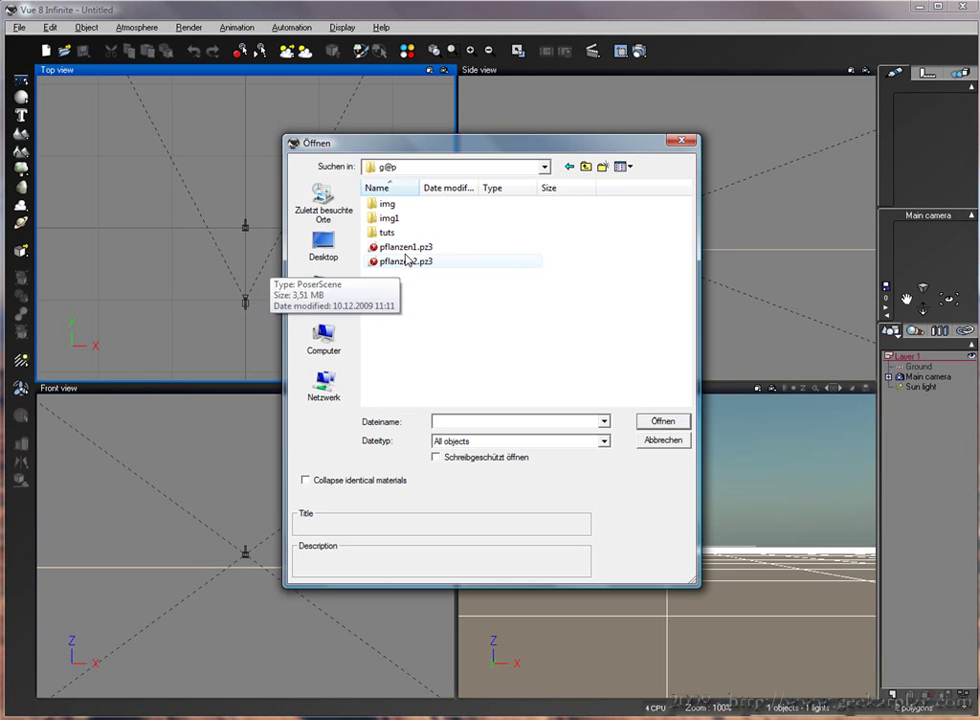
pyautogui.doubleClick(400, 260)
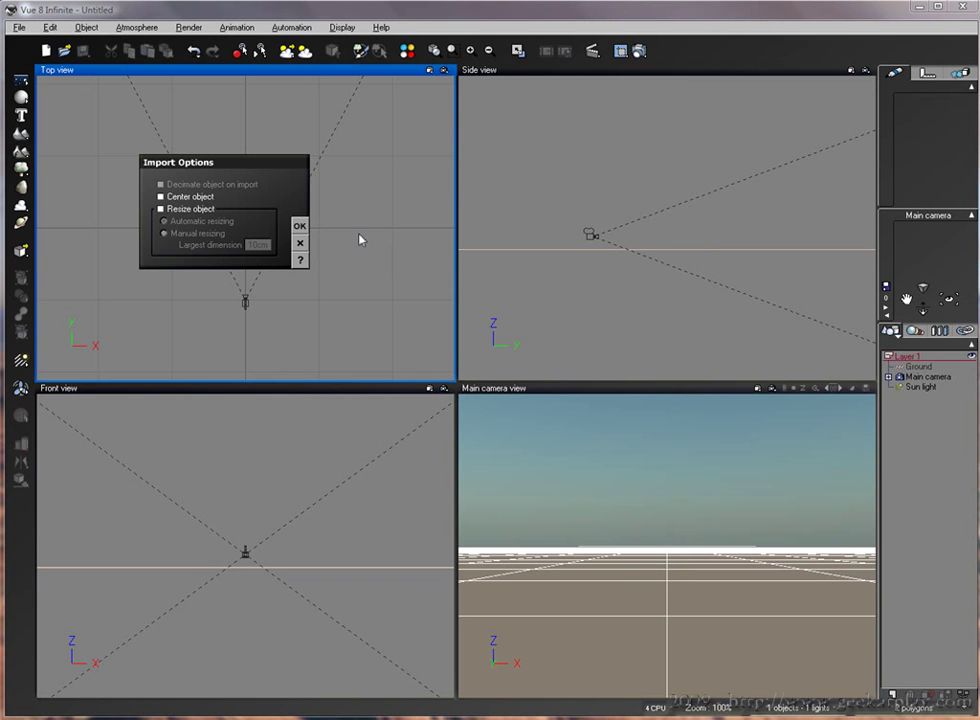
# Step: Accept the default Import Options and Poser Import Options to load the plants
pyautogui.click(298, 226)
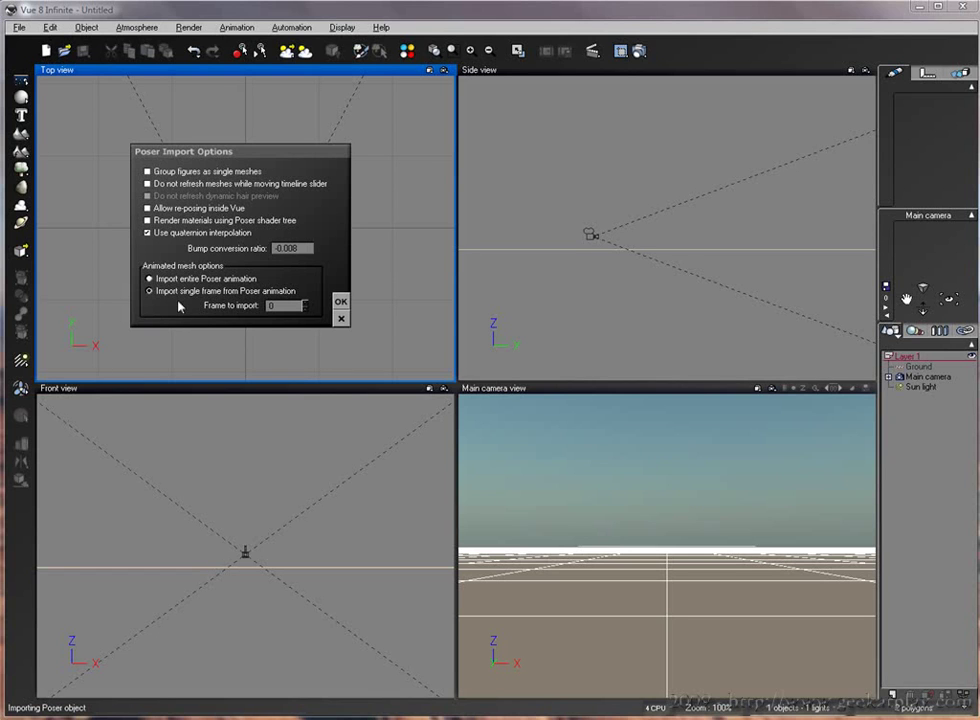
pyautogui.click(339, 304)
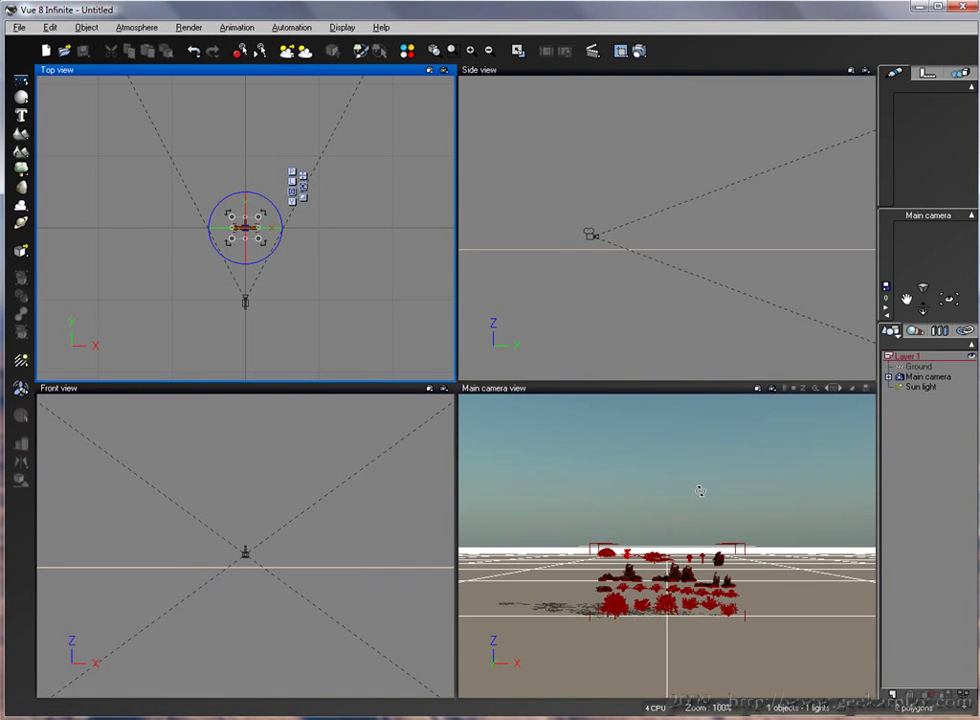
# Step: Enlarge the imported plant group in the camera view and delete the Ground plane
pyautogui.click(525, 405)
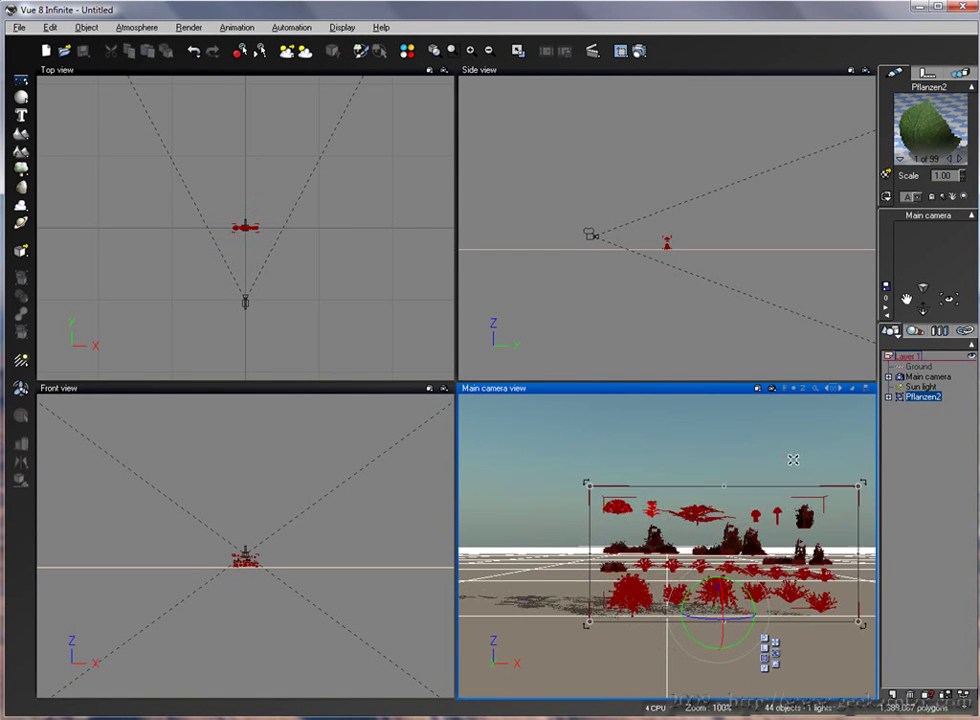
pyautogui.moveTo(588, 481)
pyautogui.mouseDown()
pyautogui.moveTo(588, 466)
pyautogui.moveTo(450, 427)
pyautogui.mouseUp()
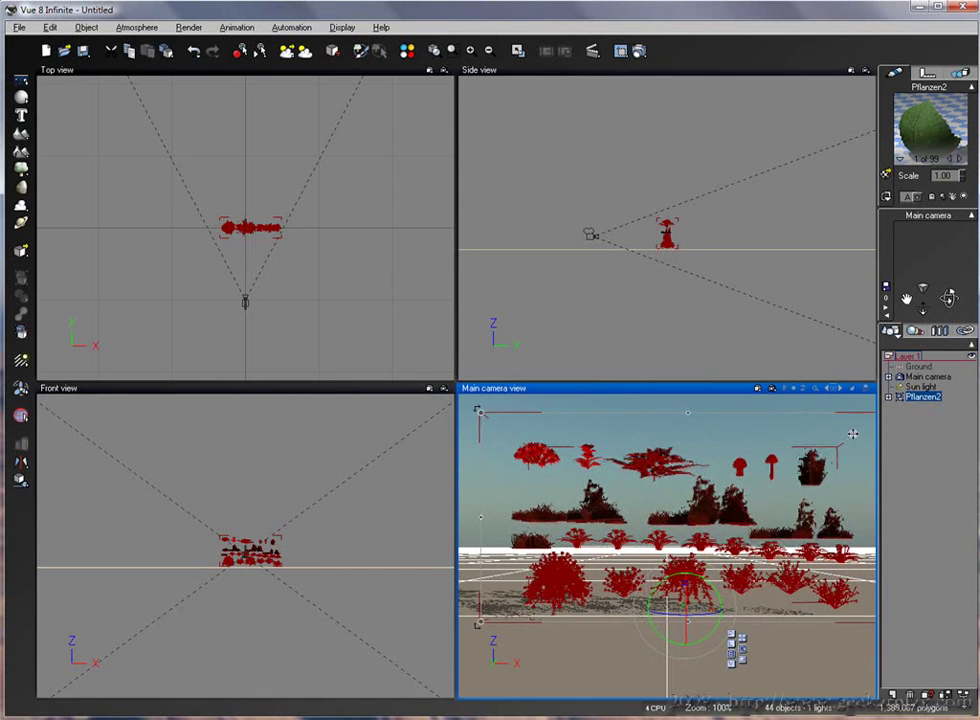
pyautogui.click(913, 367)
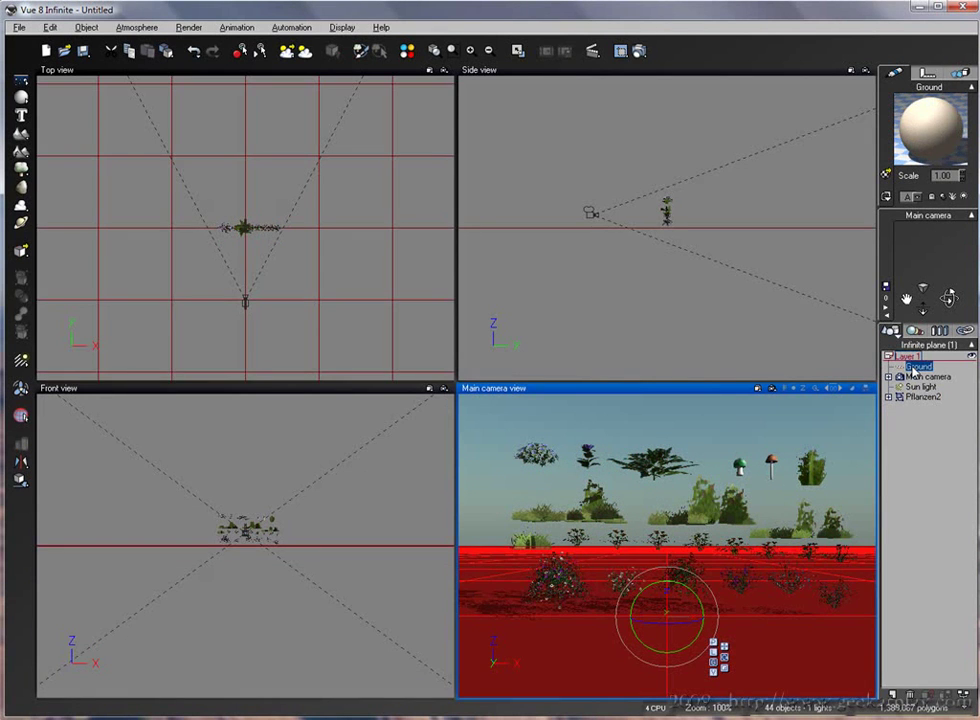
pyautogui.press('Delete')
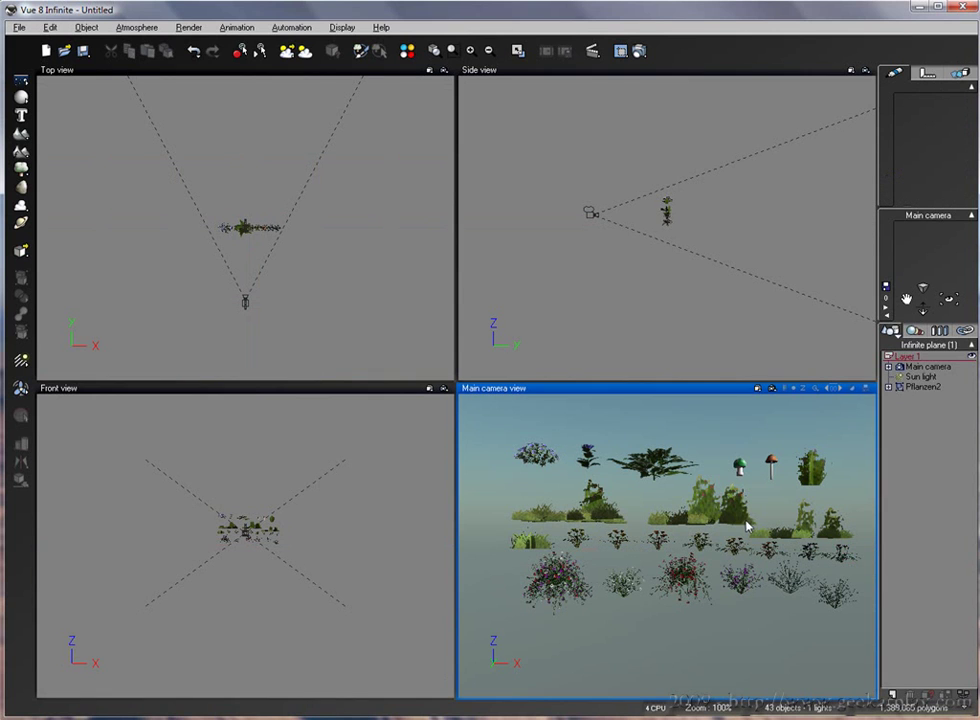
# Step: Move Pflanzen2 lower-left in frame, then expand it and select FlowerBunch_1
pyautogui.click(818, 450)
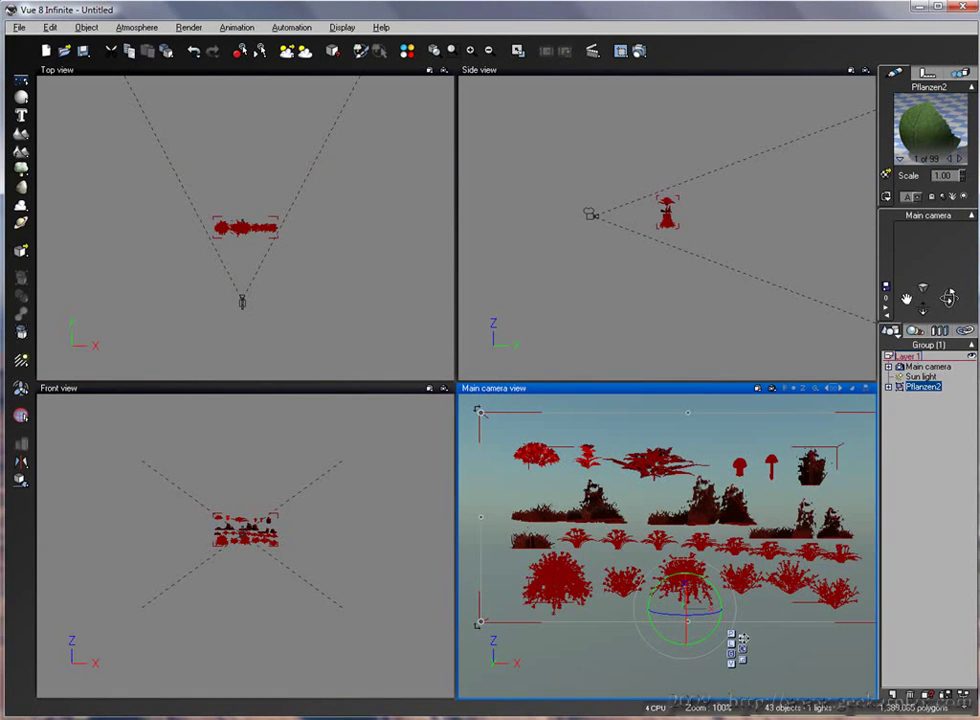
pyautogui.click(733, 636)
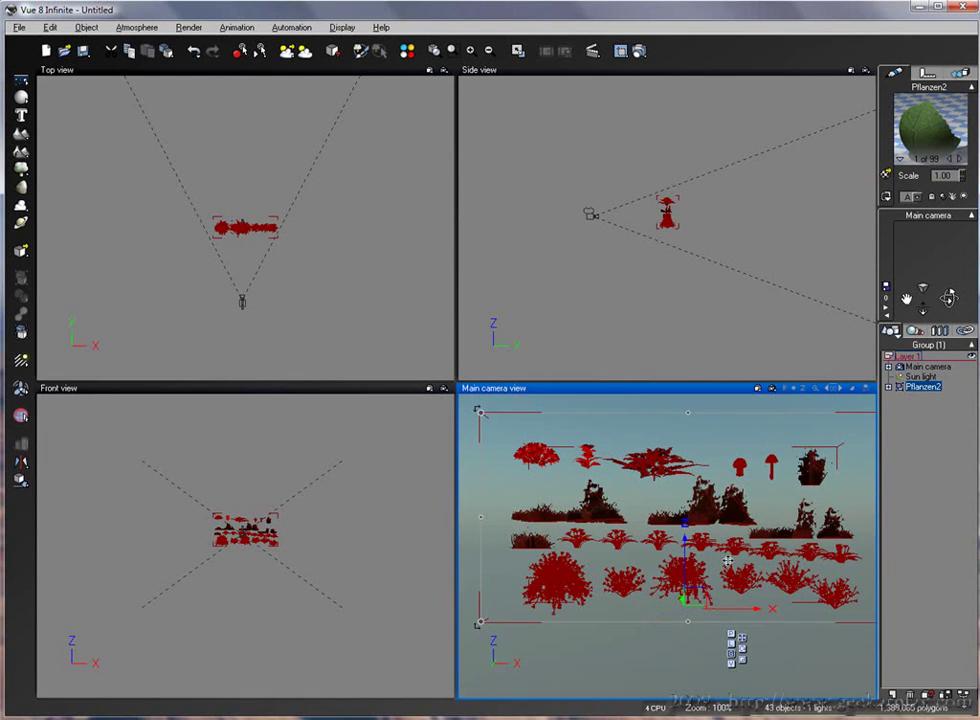
pyautogui.moveTo(720, 561); pyautogui.dragTo(713, 567)
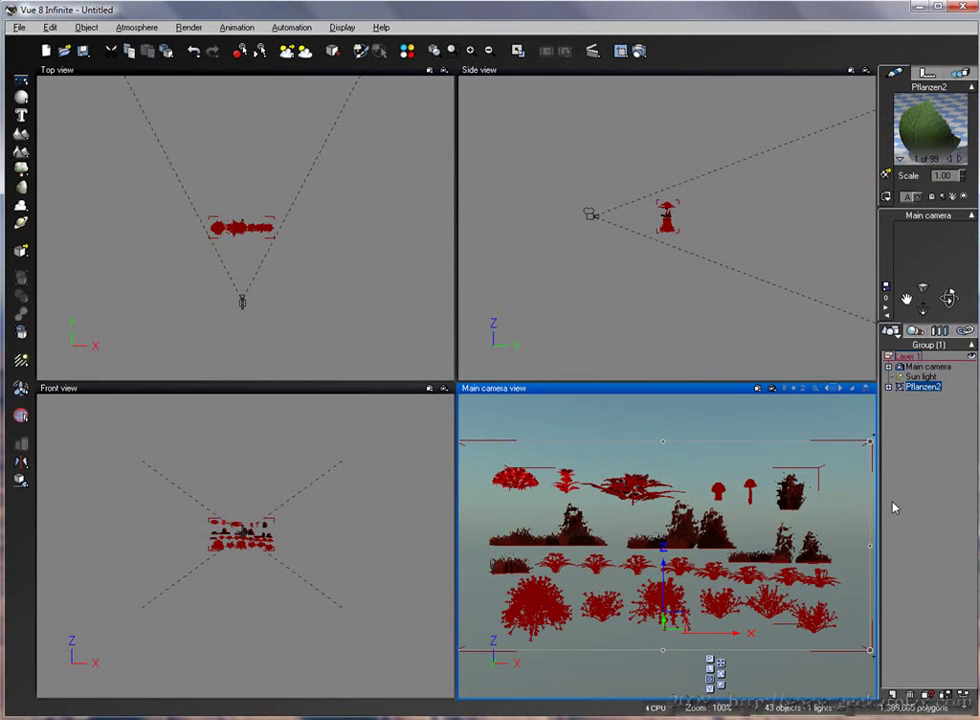
pyautogui.click(887, 387)
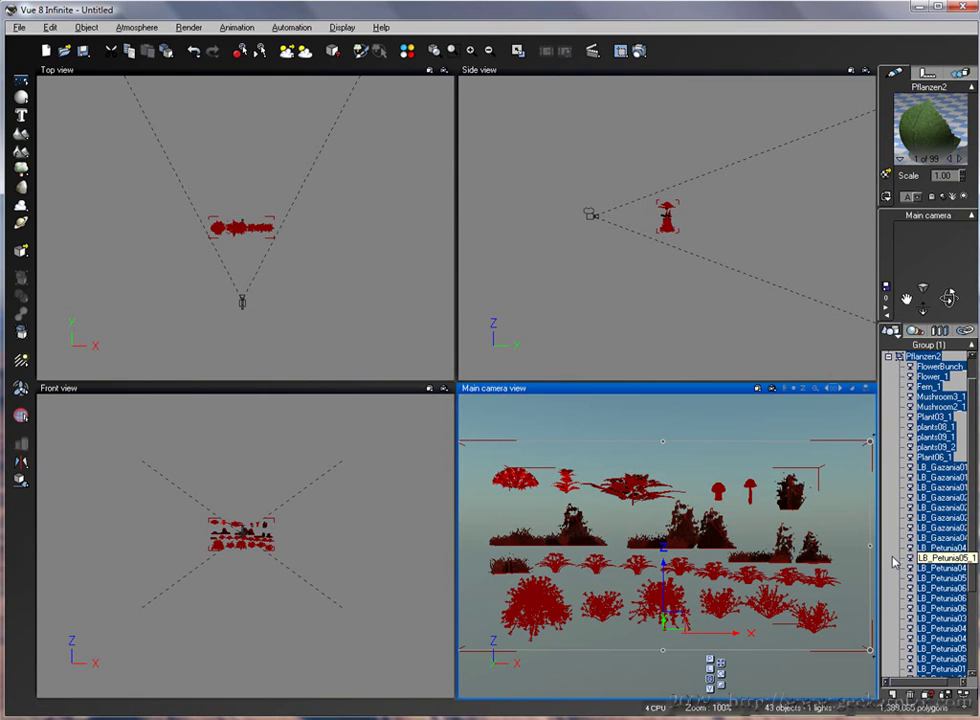
pyautogui.click(930, 367)
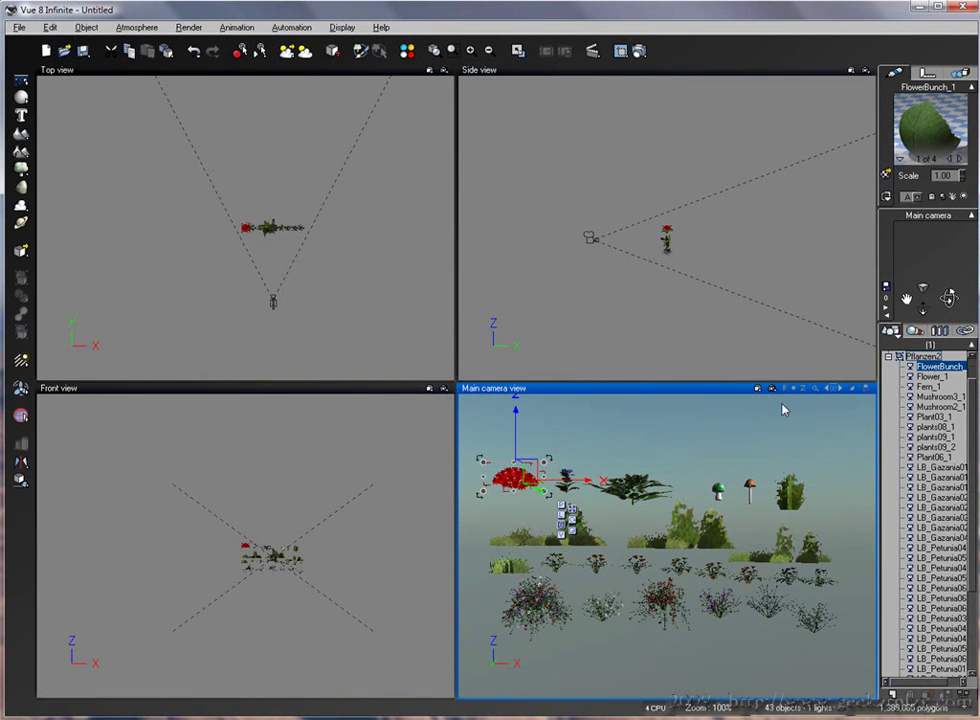
# Step: Save FlowerBunch_1 as an object, browsing to Documents > e-on software > Vue 8 Infinite > Objects > POSER > Pflanzen
pyautogui.rightClick(934, 369)
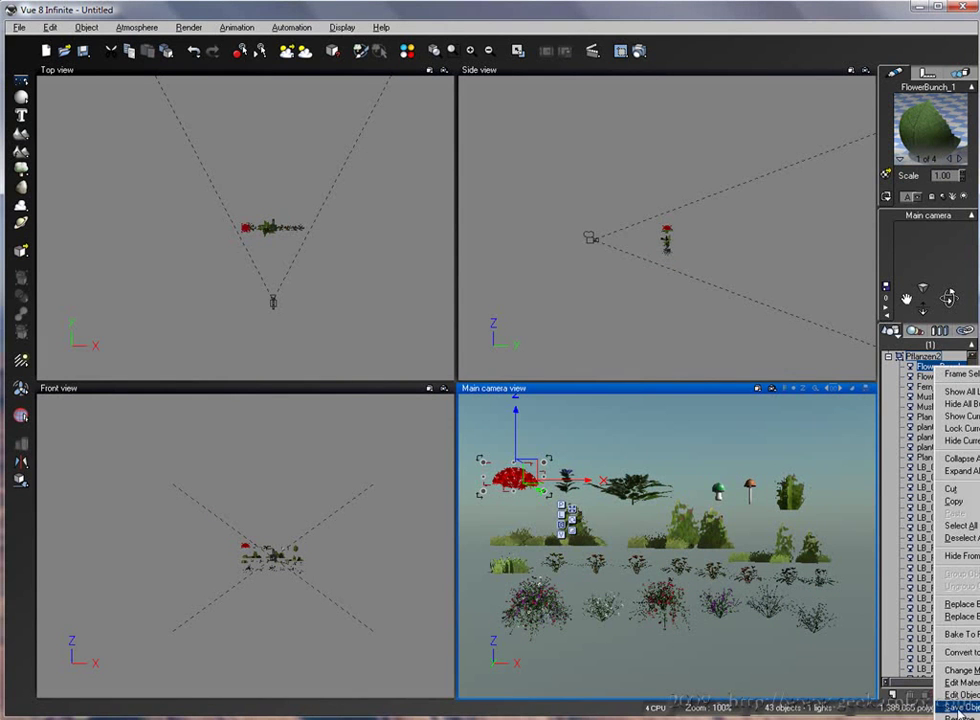
pyautogui.click(958, 706)
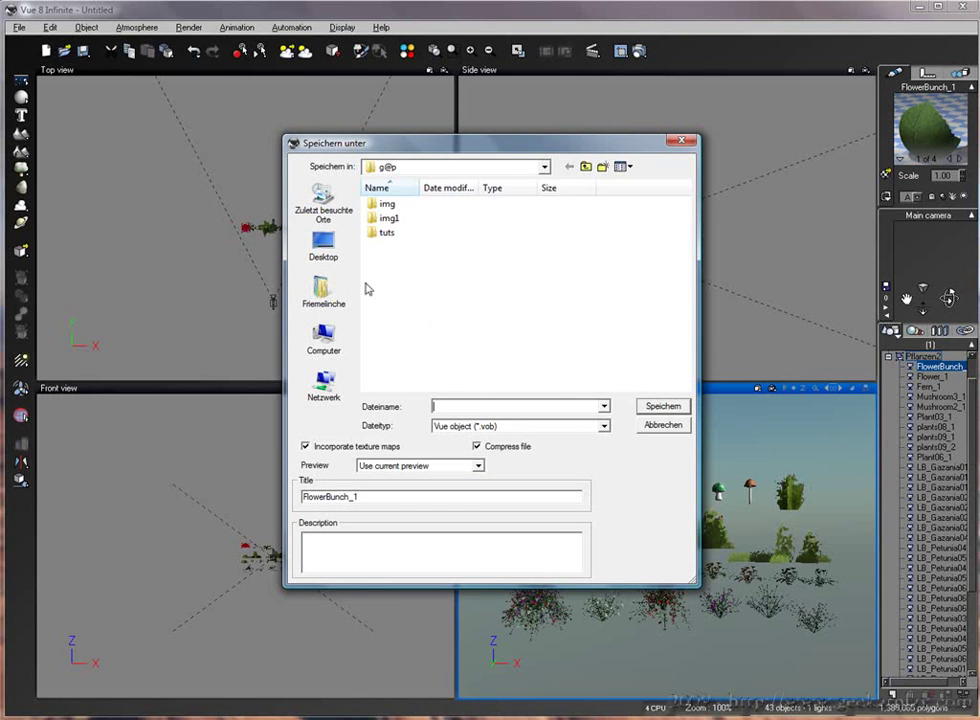
pyautogui.click(315, 291)
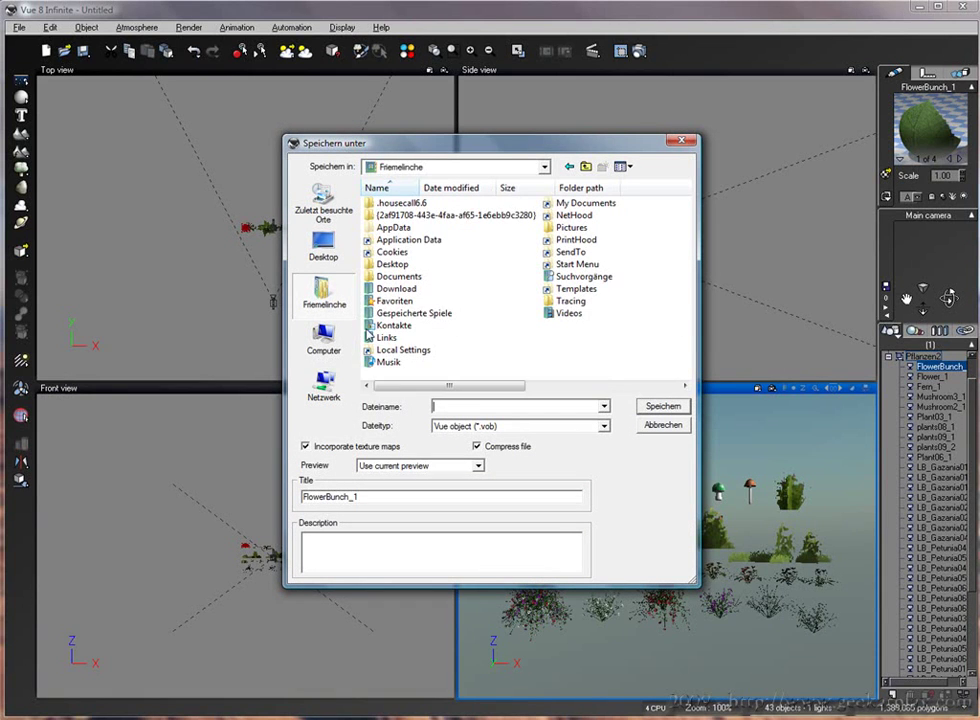
pyautogui.doubleClick(388, 278)
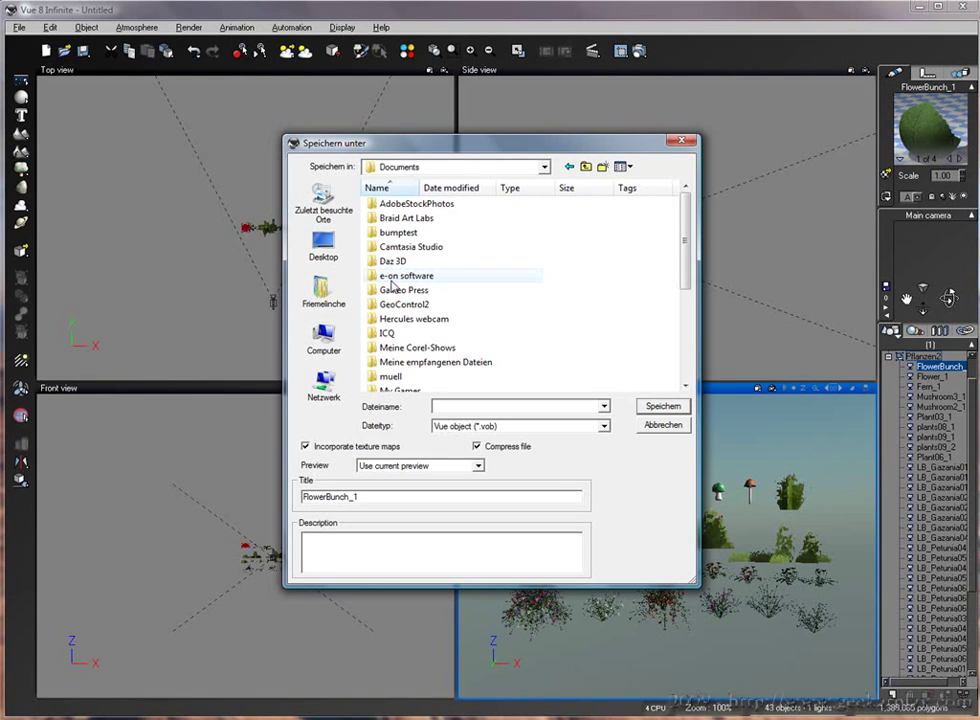
pyautogui.doubleClick(414, 278)
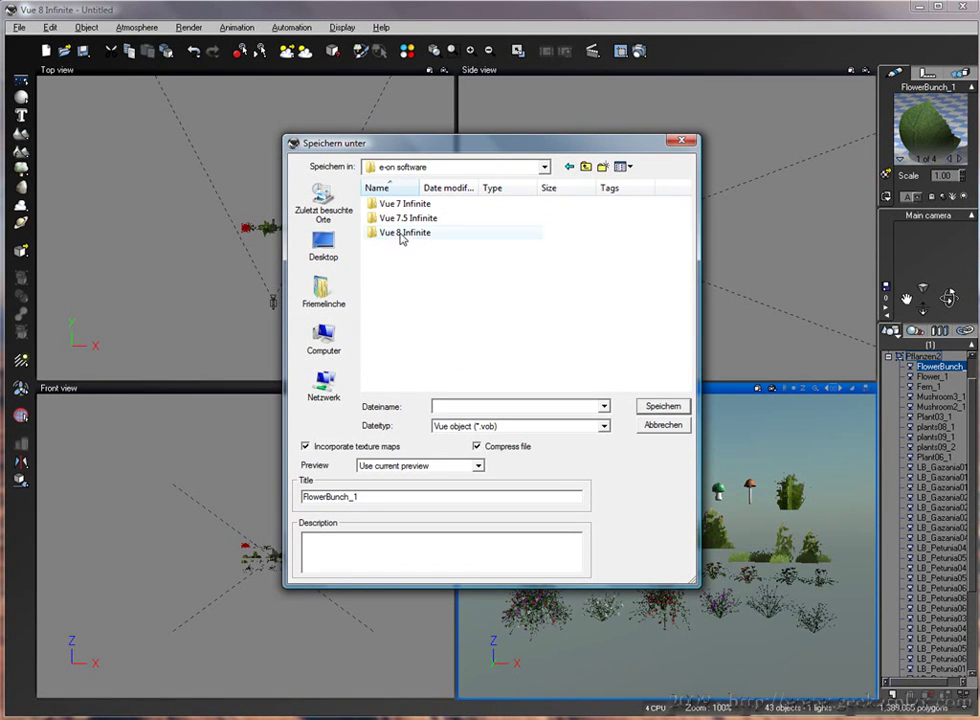
pyautogui.doubleClick(396, 233)
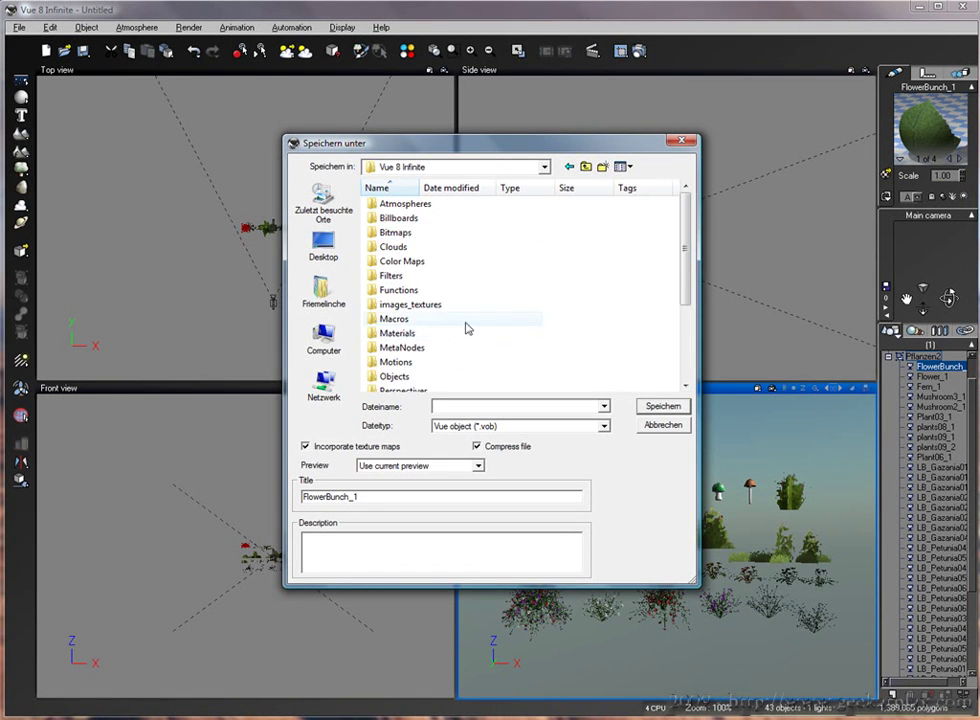
pyautogui.doubleClick(383, 378)
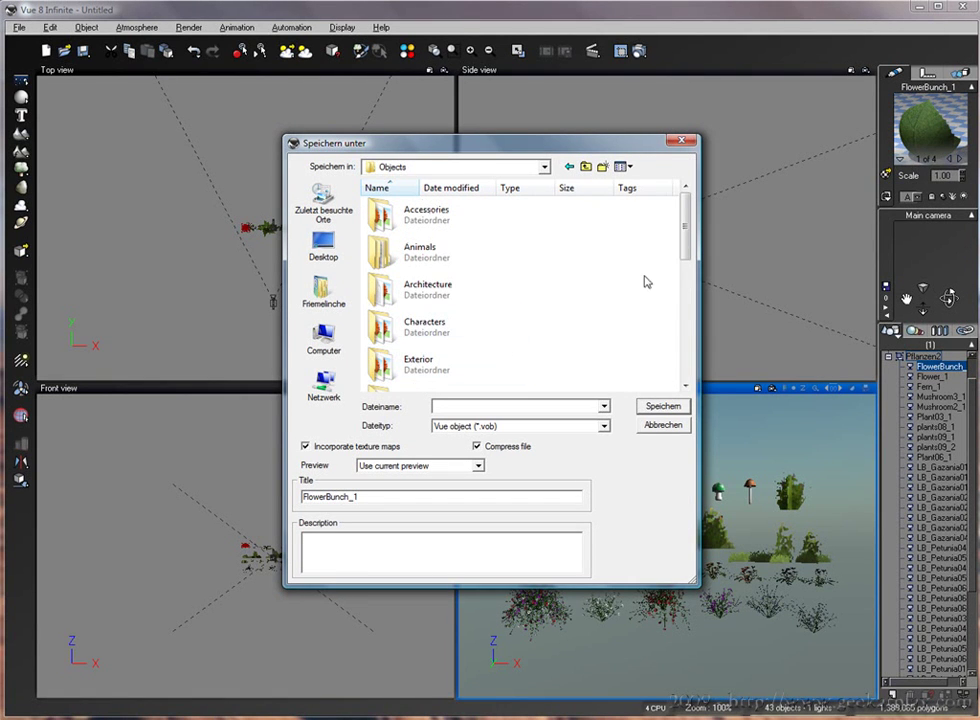
pyautogui.moveTo(686, 255); pyautogui.dragTo(676, 346)
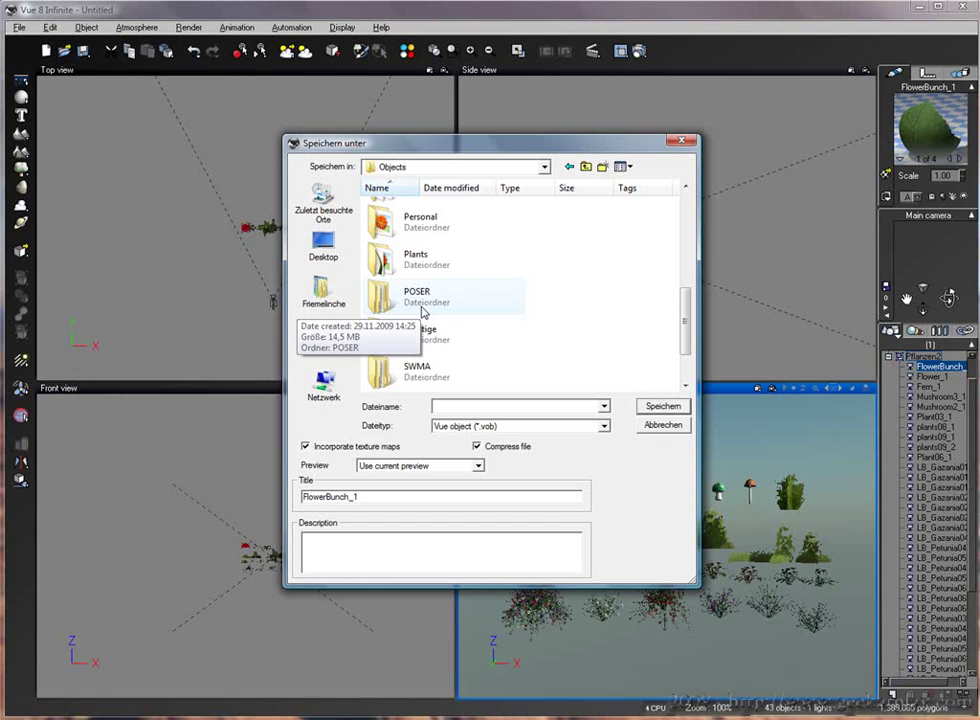
pyautogui.doubleClick(431, 305)
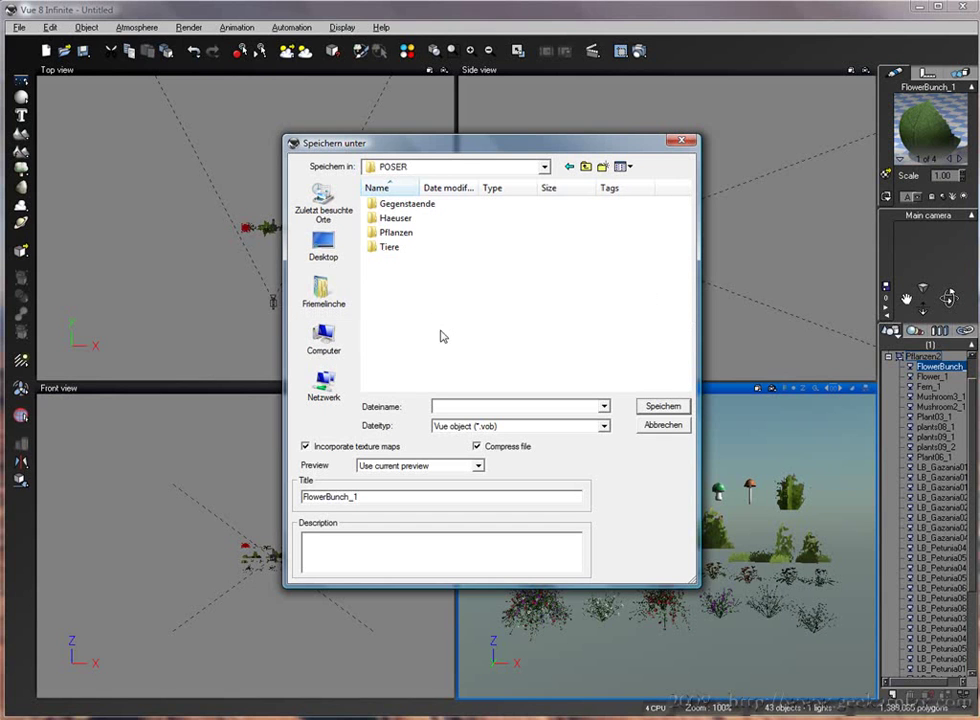
pyautogui.doubleClick(406, 234)
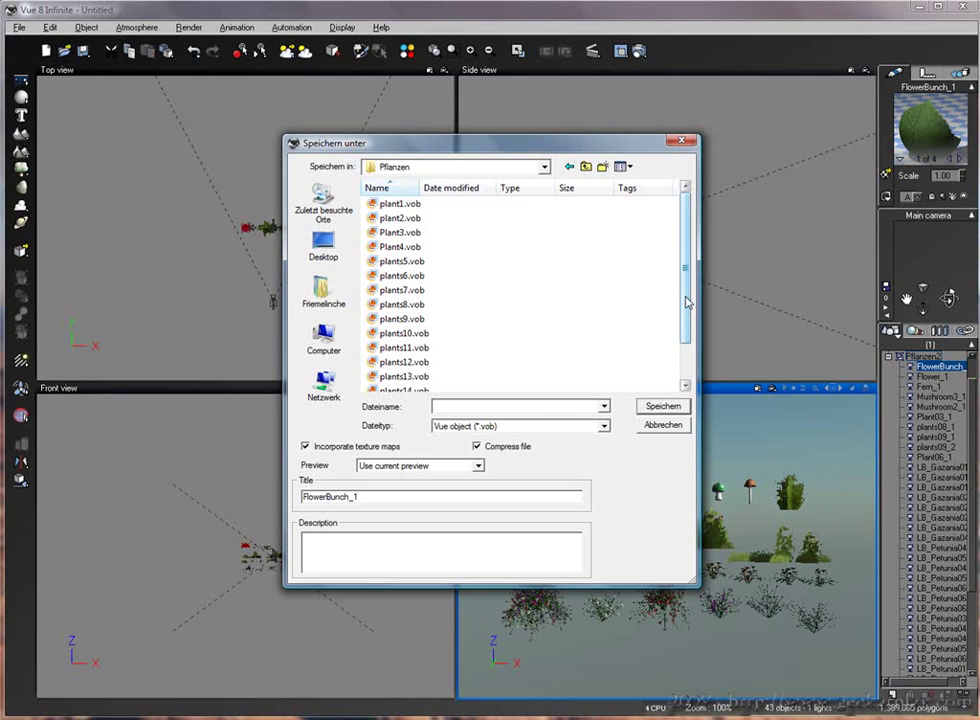
pyautogui.moveTo(687, 302); pyautogui.dragTo(687, 336)
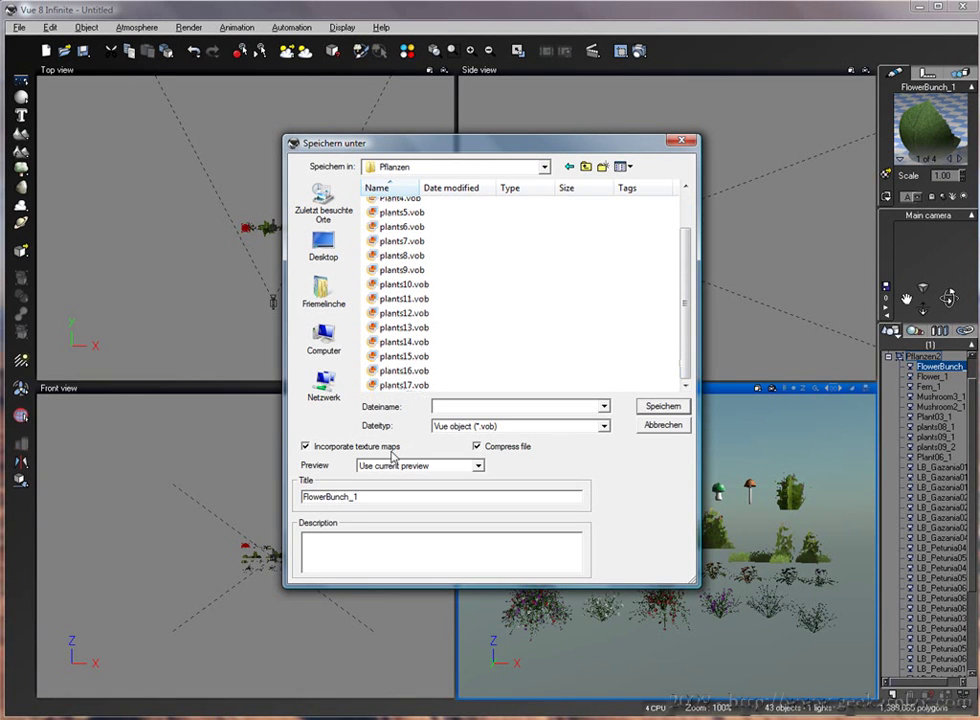
# Step: Title the object plants1 and save it under the file name plants18
pyautogui.doubleClick(330, 496)
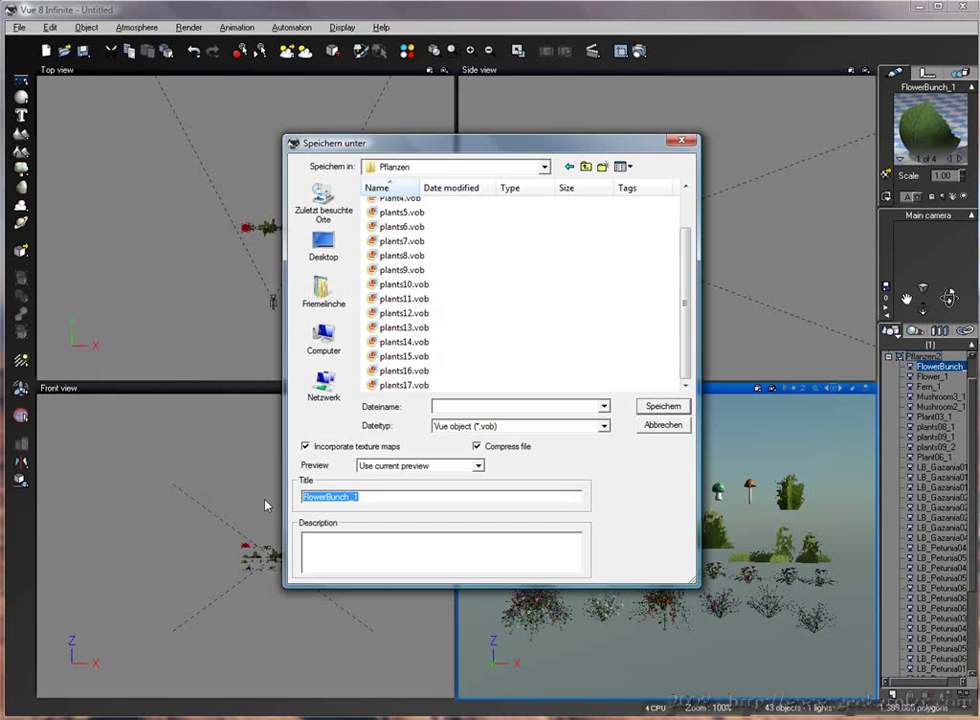
pyautogui.write('plants1')
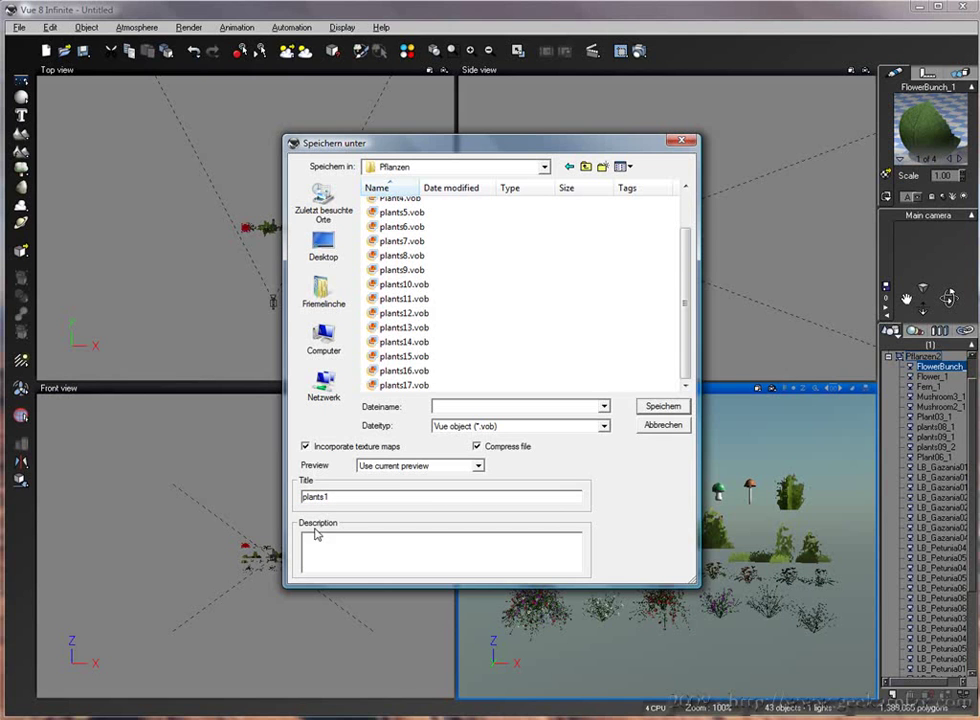
pyautogui.moveTo(335, 497); pyautogui.dragTo(270, 505)
pyautogui.click(355, 500)
pyautogui.click(458, 407)
pyautogui.write('plants18')
pyautogui.click(651, 410)
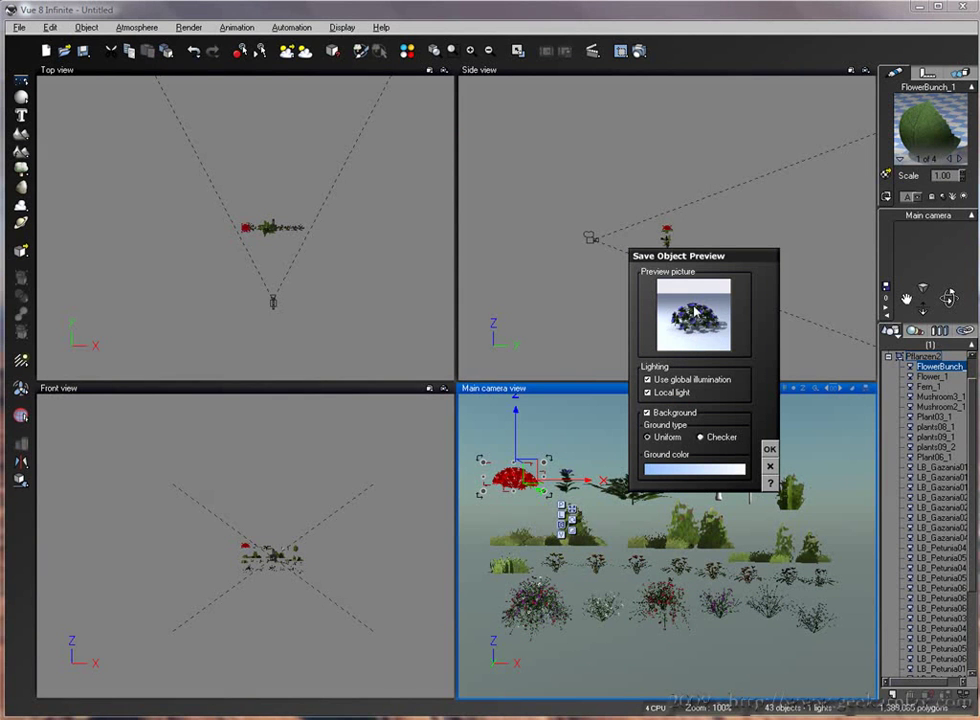
# Step: Adjust the flower bunch's zoom in the preview picture and accept it to write plants18.vob
pyautogui.moveTo(692, 318); pyautogui.dragTo(692, 309)
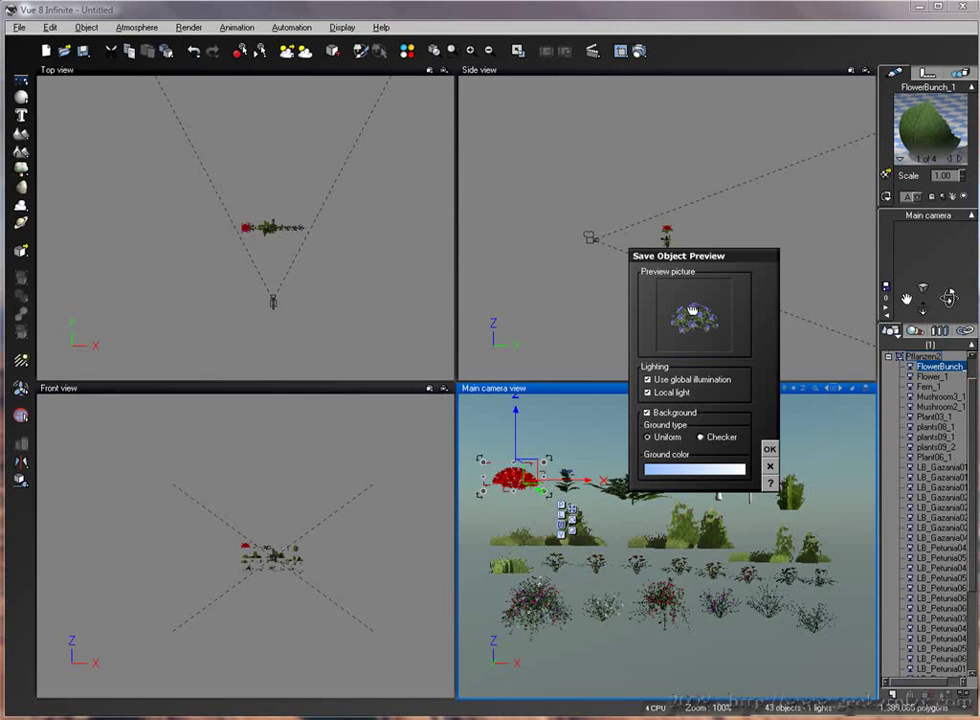
pyautogui.moveTo(692, 309)
pyautogui.mouseDown()
pyautogui.moveTo(703, 333)
pyautogui.moveTo(703, 308)
pyautogui.mouseUp()
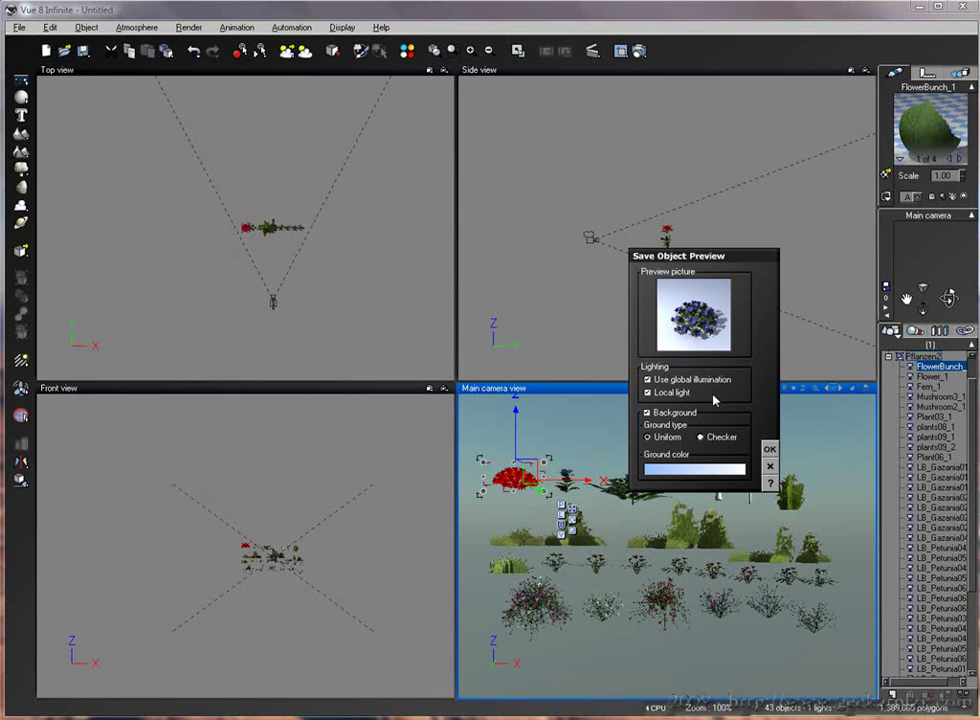
pyautogui.click(770, 452)
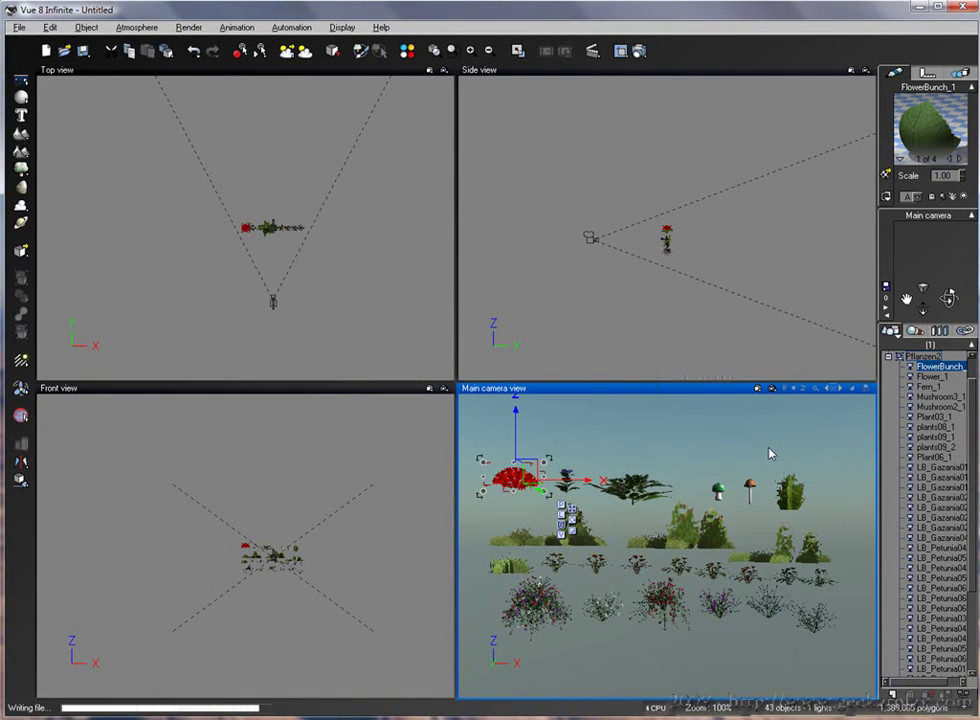
# Step: Save Flower_1 as plants19.vob in the Pflanzen folder and accept its preview picture
pyautogui.click(935, 377)
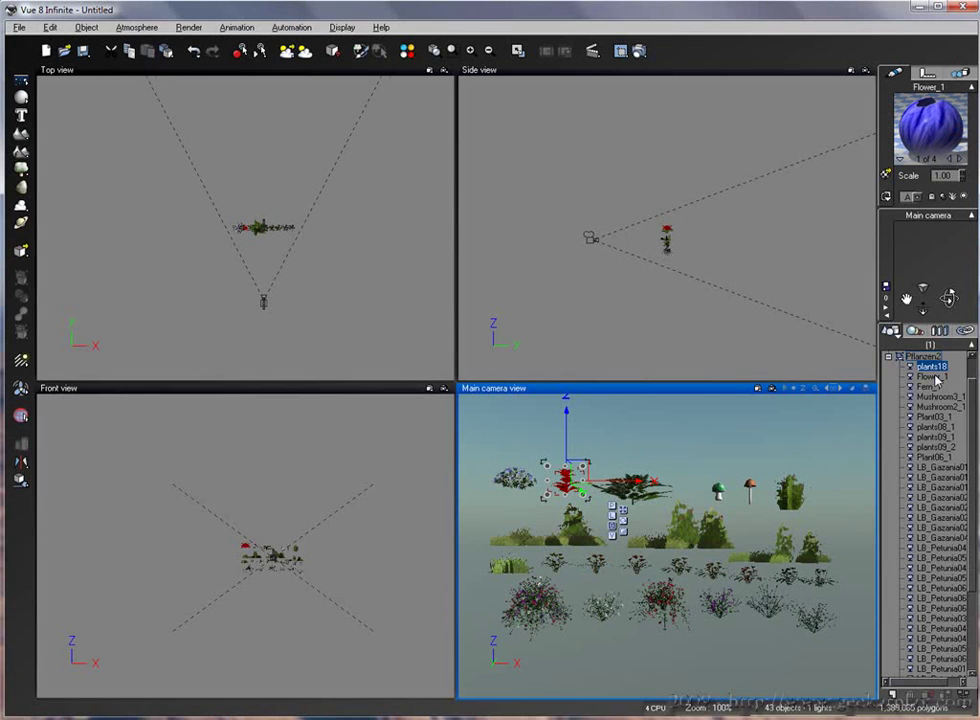
pyautogui.rightClick(935, 380)
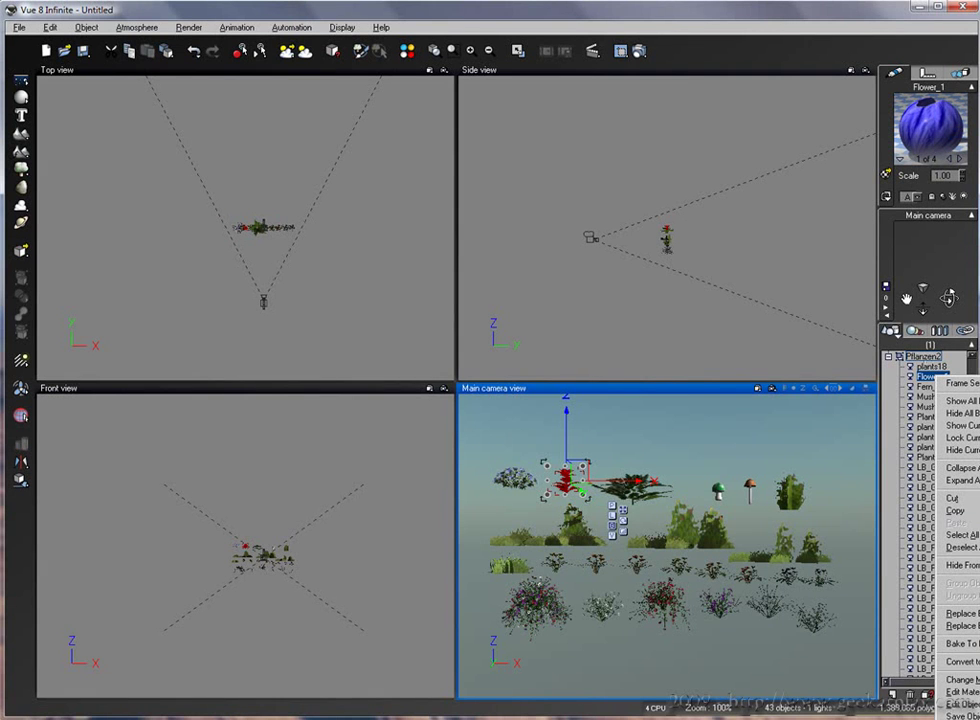
pyautogui.click(945, 703)
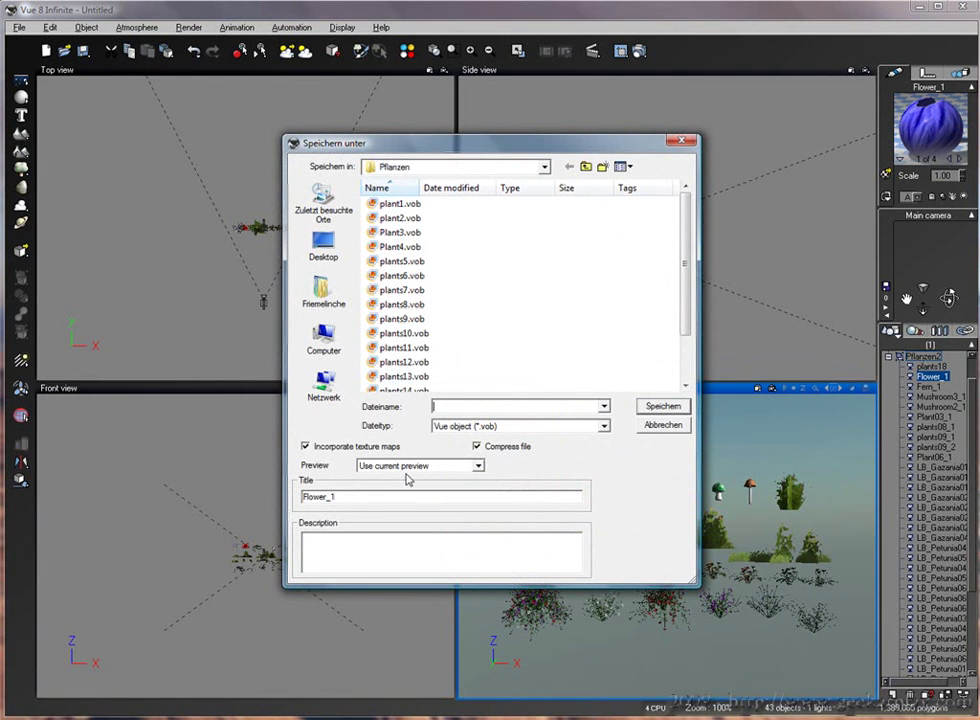
pyautogui.moveTo(357, 497); pyautogui.dragTo(221, 501)
pyautogui.write('plants1')
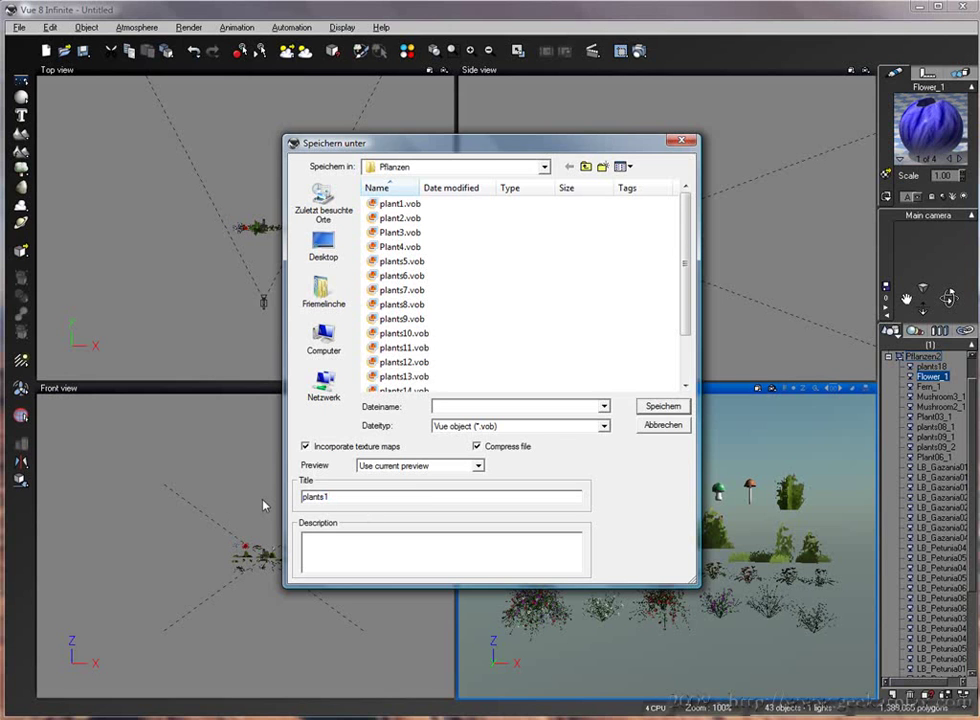
pyautogui.write('9')
pyautogui.write('plants1')
pyautogui.write('9')
pyautogui.click(662, 406)
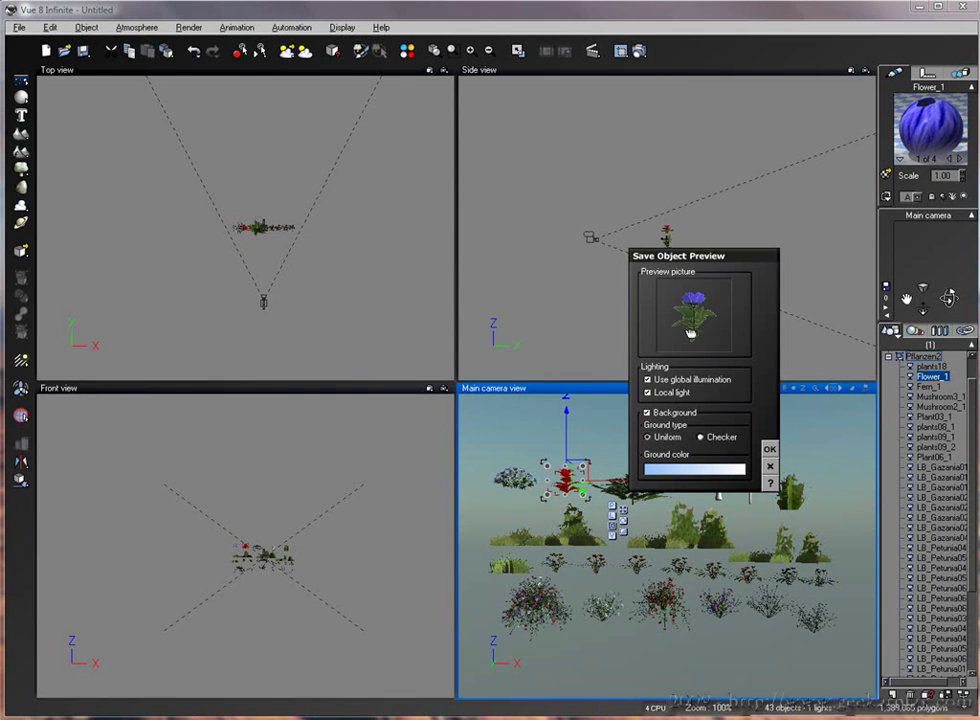
pyautogui.click(769, 451)
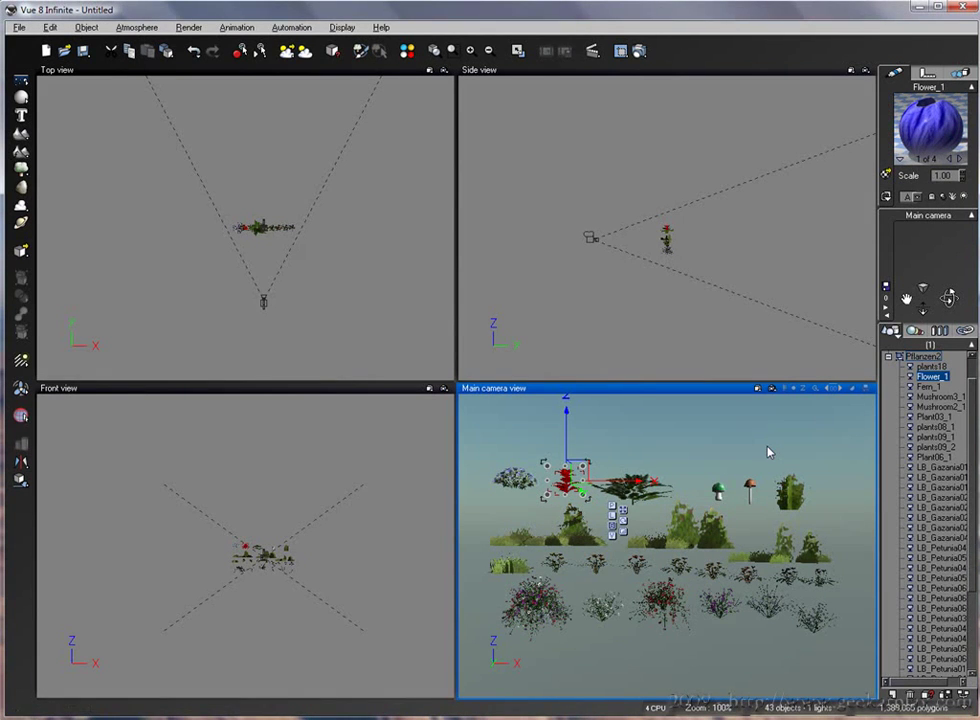
# Step: Rename Flower_1 to plants19, then select and delete the whole Pflanzen2 group
pyautogui.write('plants19')
pyautogui.press('Return')
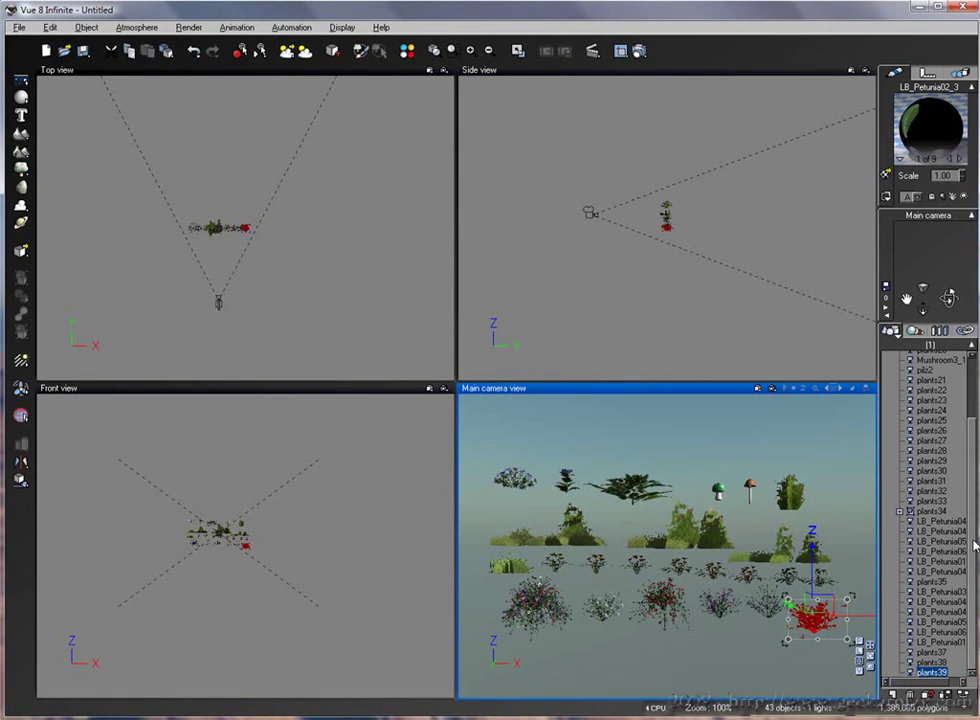
pyautogui.scroll(2, 973, 543)
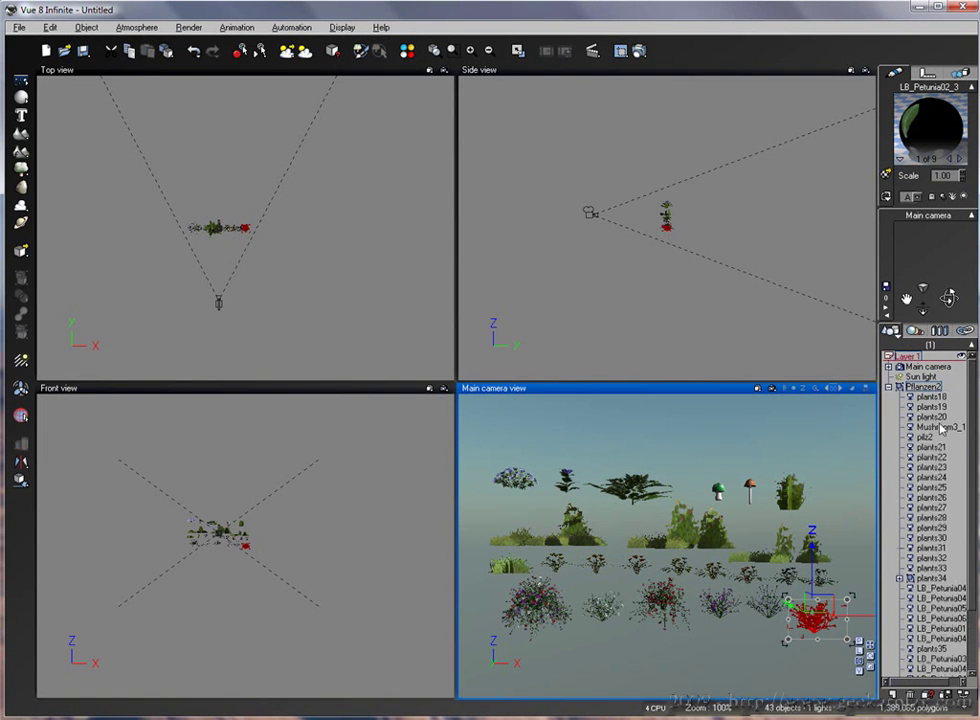
pyautogui.click(920, 386)
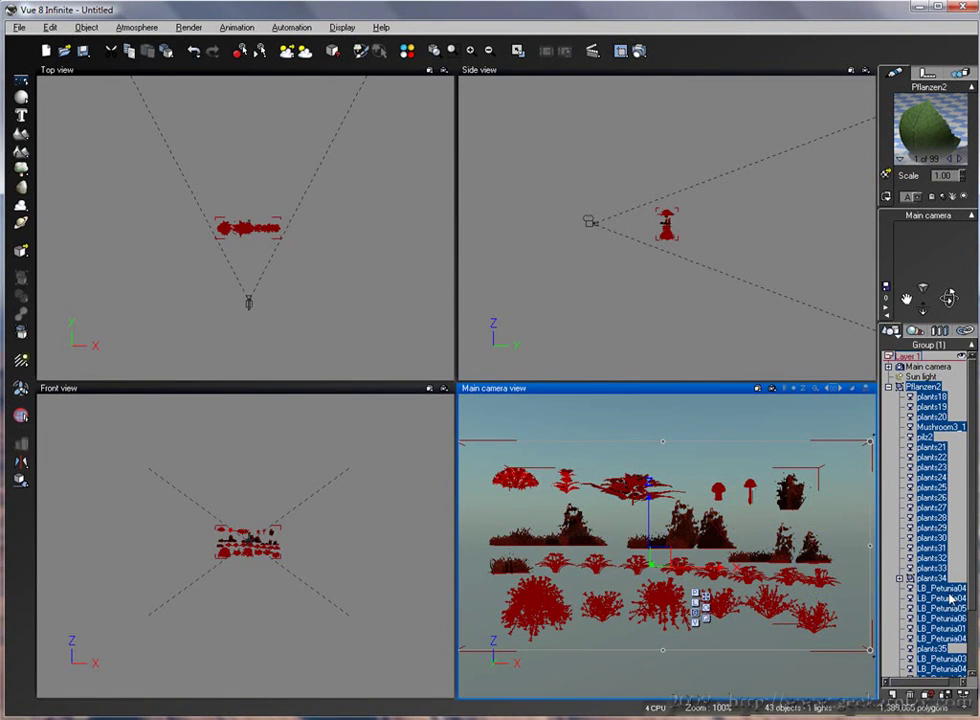
pyautogui.click(522, 605)
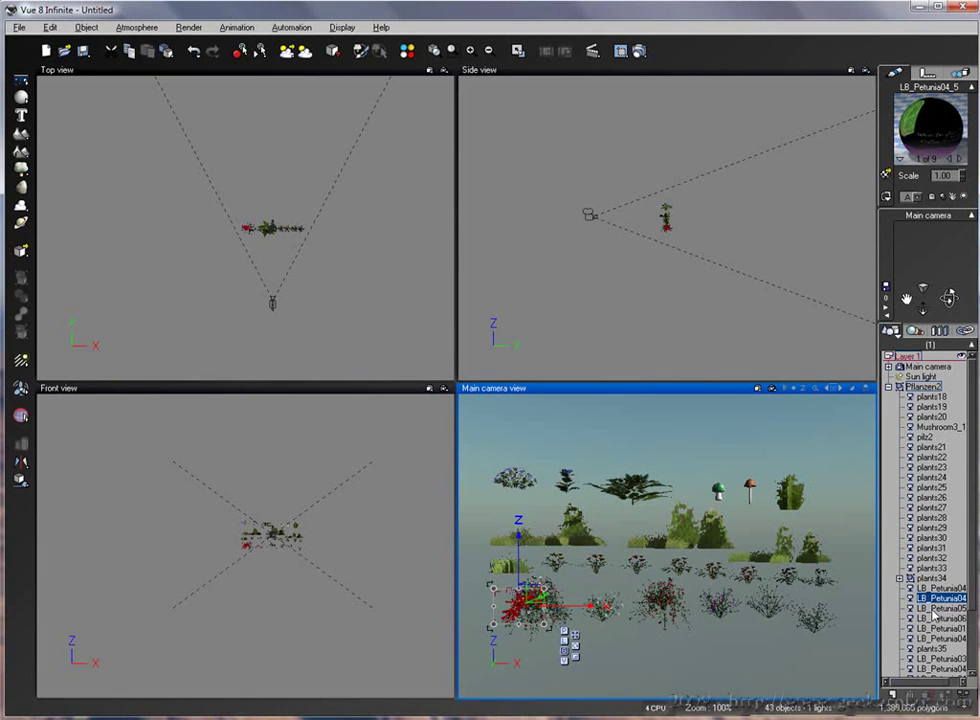
pyautogui.keyDown('ctrl'); pyautogui.click(935, 609); pyautogui.keyUp('ctrl')
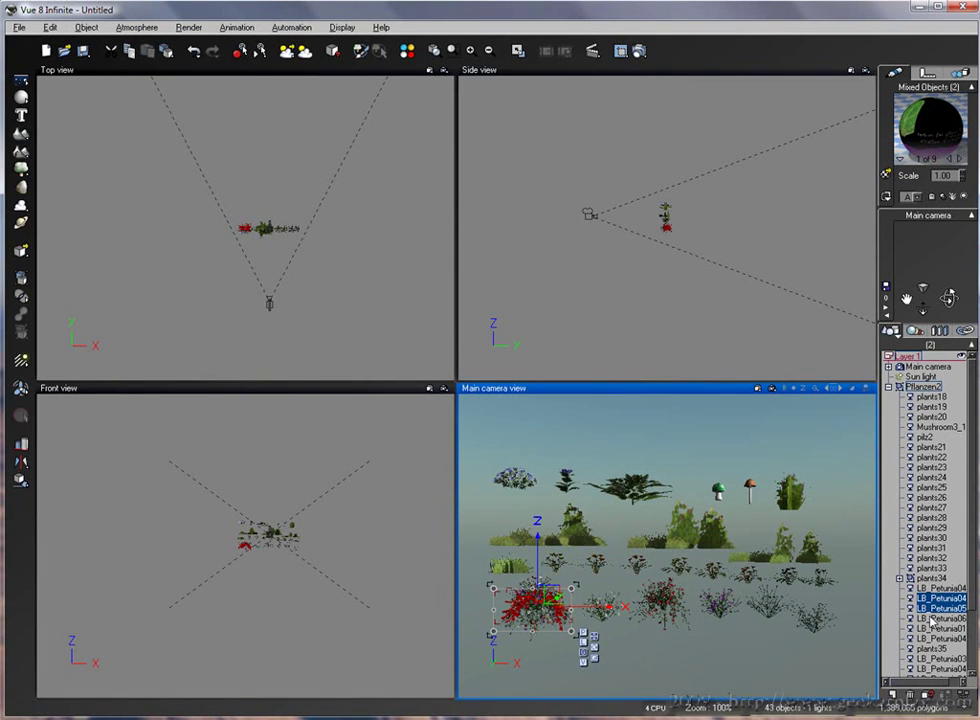
pyautogui.keyDown('ctrl'); pyautogui.click(935, 618); pyautogui.keyUp('ctrl')
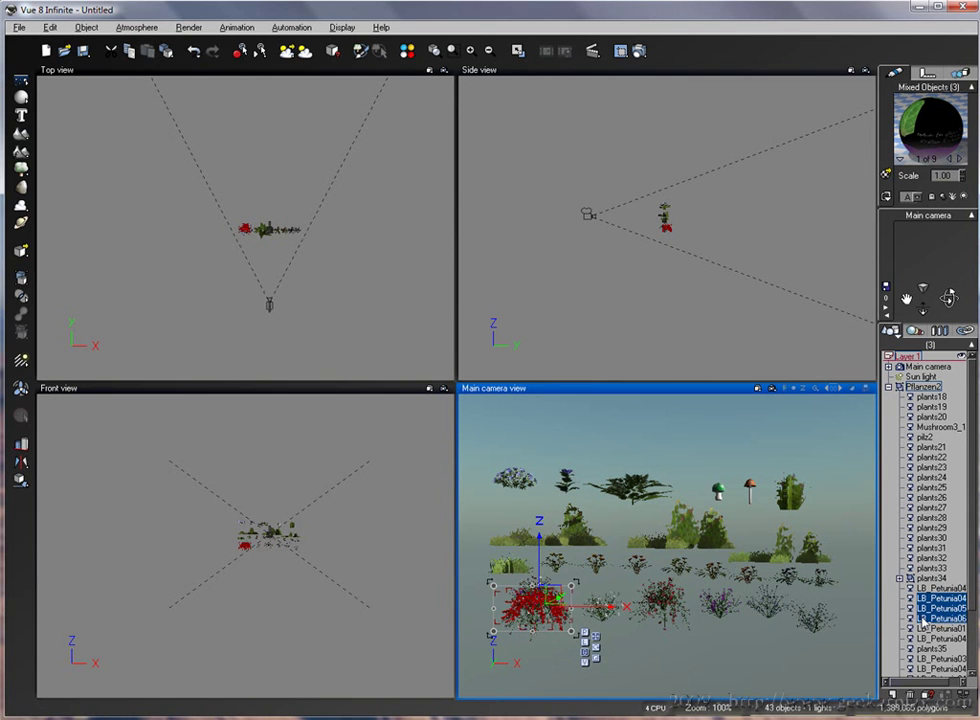
pyautogui.keyDown('ctrl'); pyautogui.click(942, 619); pyautogui.keyUp('ctrl')
pyautogui.keyDown('ctrl'); pyautogui.click(943, 619); pyautogui.keyUp('ctrl')
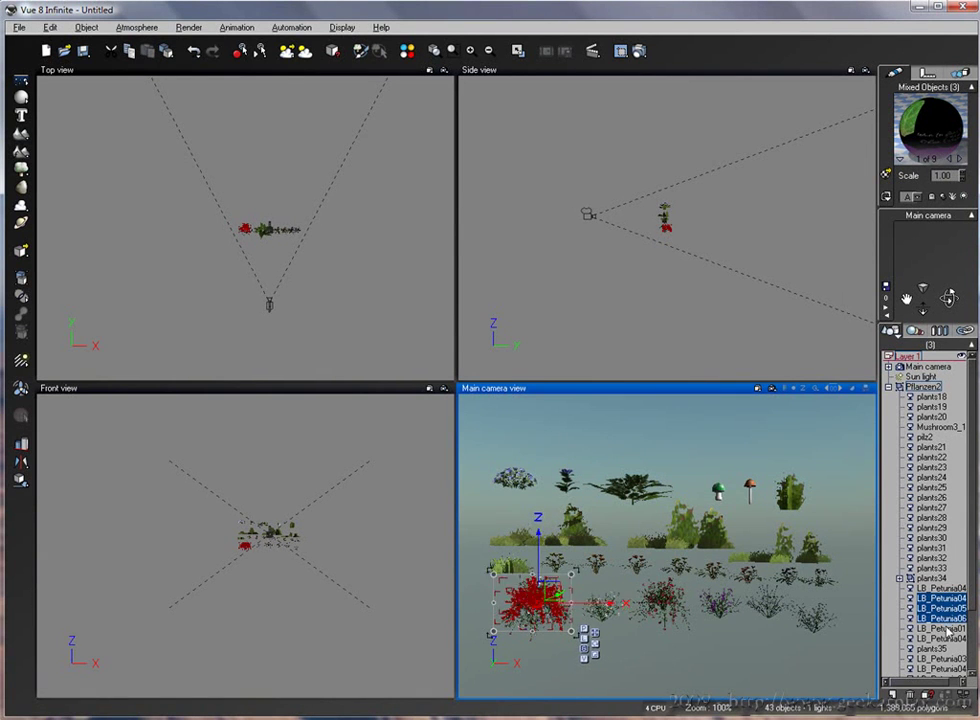
pyautogui.keyDown('shift'); pyautogui.click(943, 638); pyautogui.keyUp('shift')
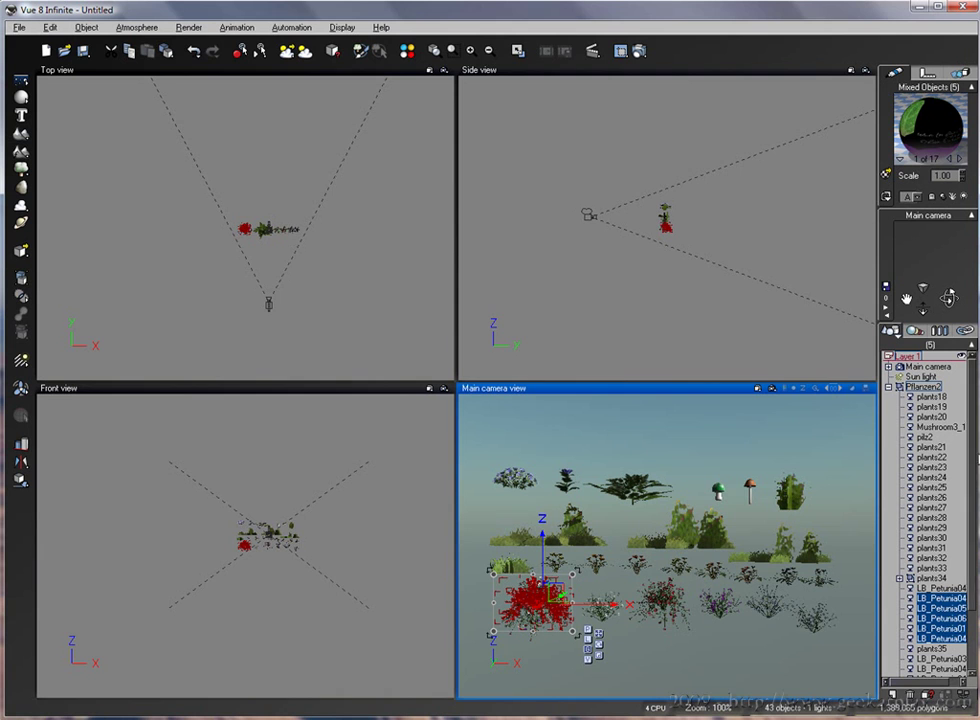
pyautogui.click(924, 387)
pyautogui.press('Delete')
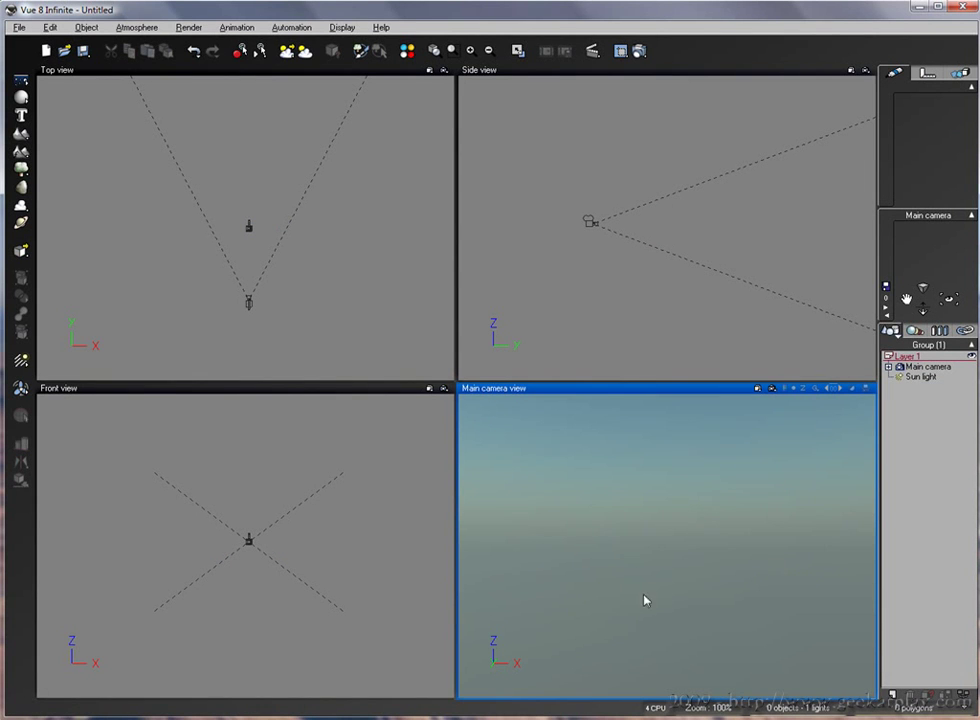
# Step: Add a terrain and drag it slightly down and right in the Side view
pyautogui.click(20, 133)
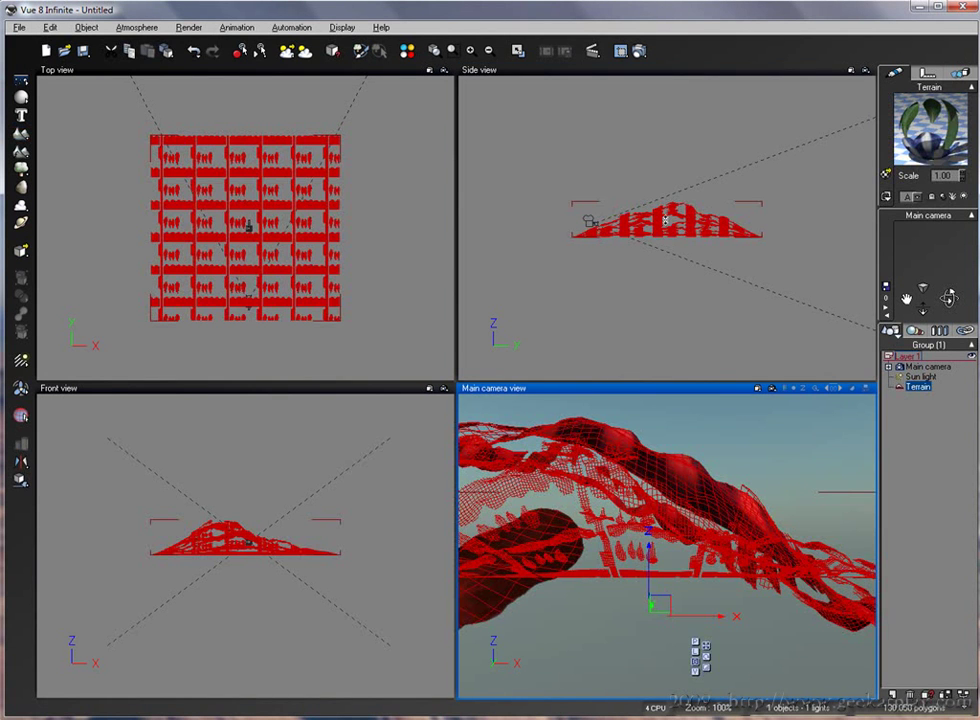
pyautogui.click(665, 218)
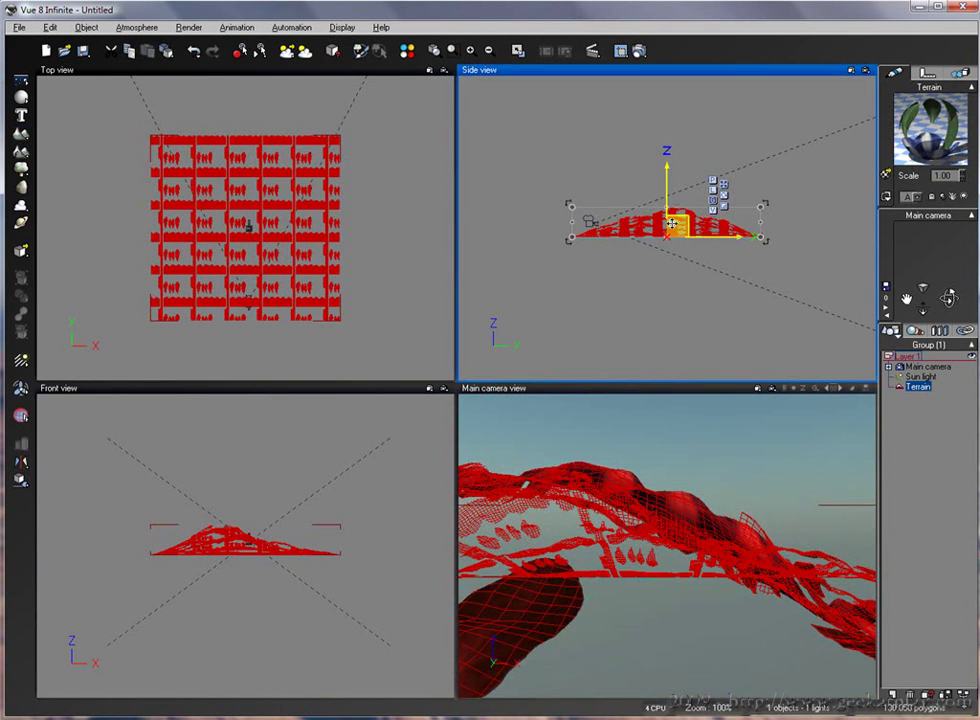
pyautogui.moveTo(668, 218); pyautogui.dragTo(693, 232)
pyautogui.moveTo(703, 222); pyautogui.dragTo(697, 218)
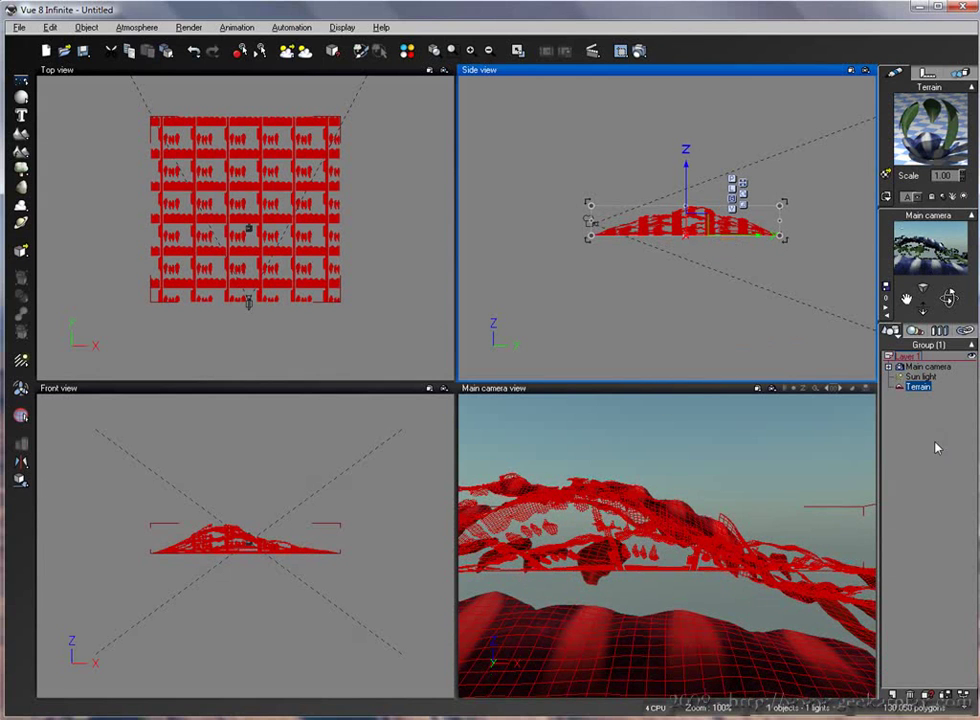
# Step: Give the terrain the Landscapes Closeup Groundpack, 1 material and lower it slightly
pyautogui.doubleClick(941, 124)
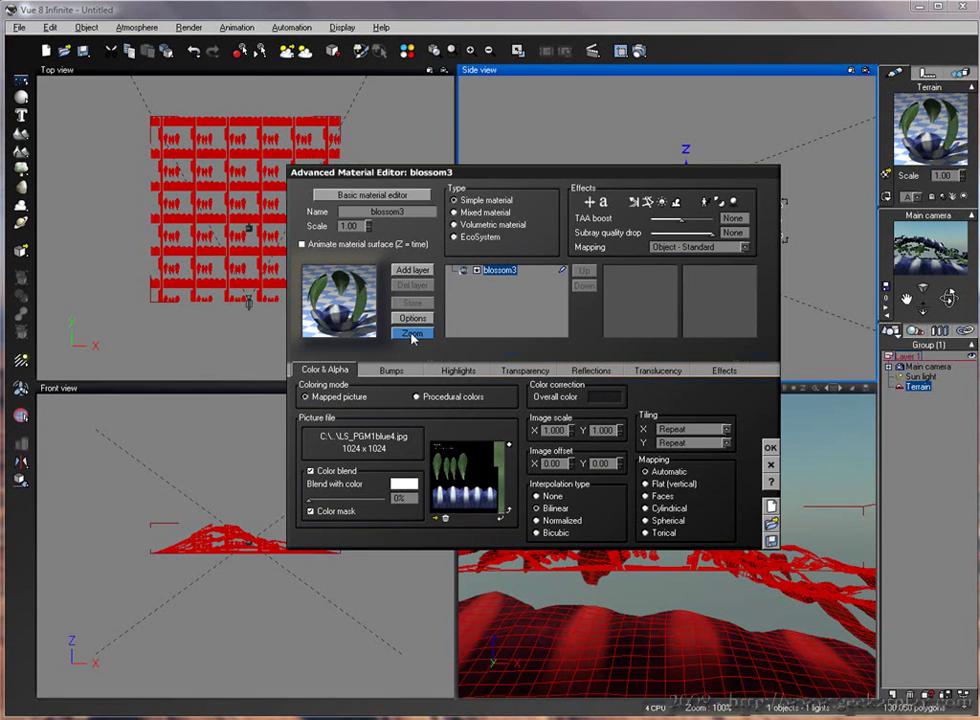
pyautogui.doubleClick(343, 316)
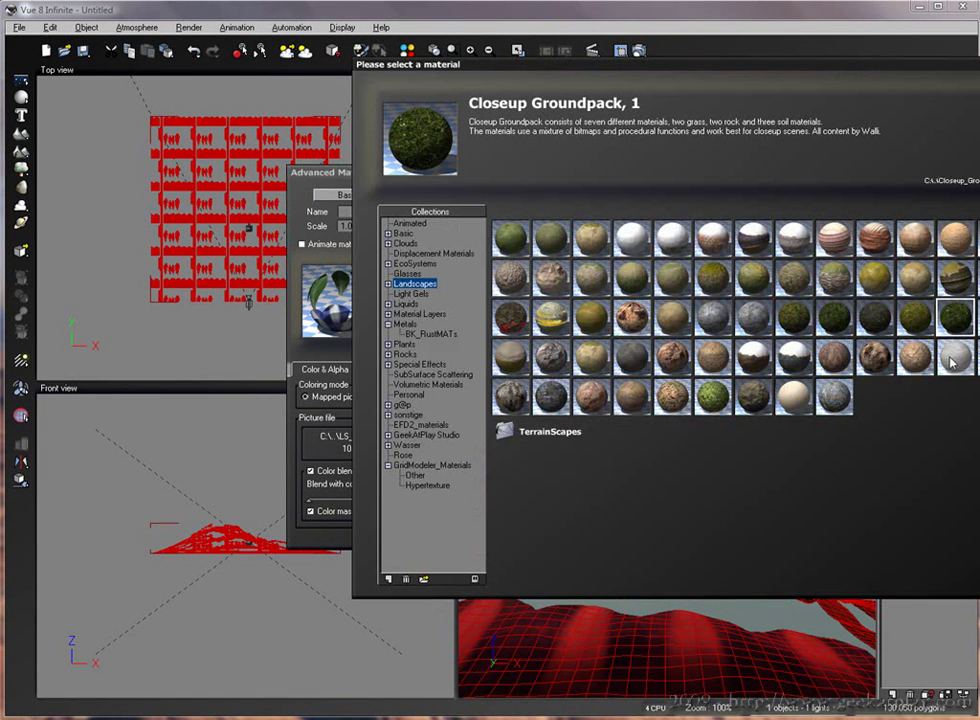
pyautogui.doubleClick(737, 258)
pyautogui.click(770, 447)
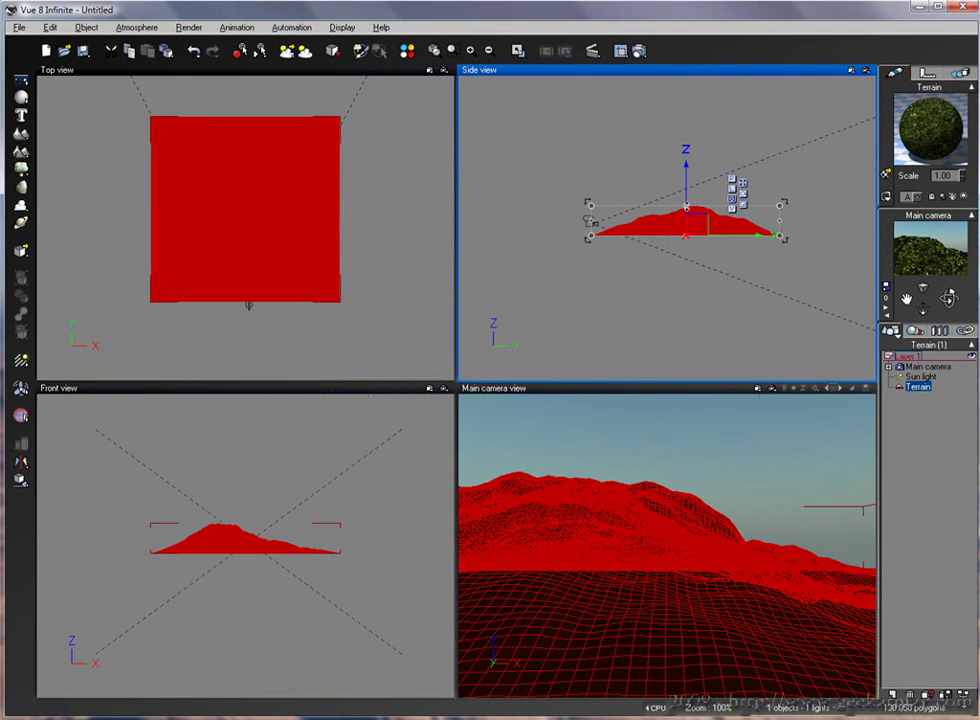
pyautogui.moveTo(693, 203); pyautogui.dragTo(686, 210)
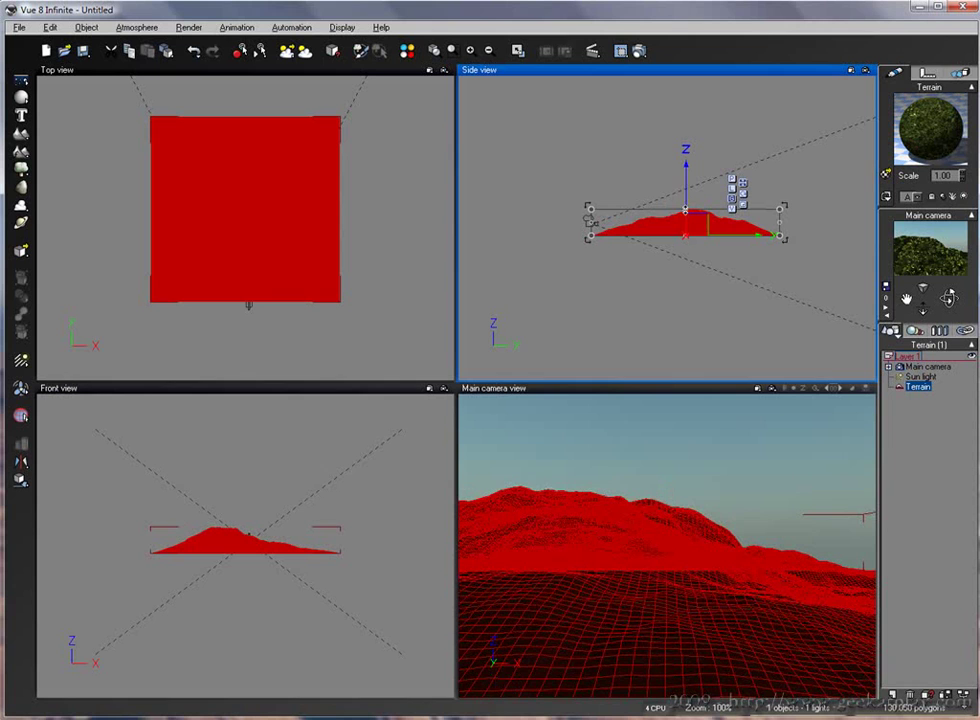
# Step: Switch the terrain material to EcoSystem type and choose Add > Object for its population
pyautogui.doubleClick(687, 222)
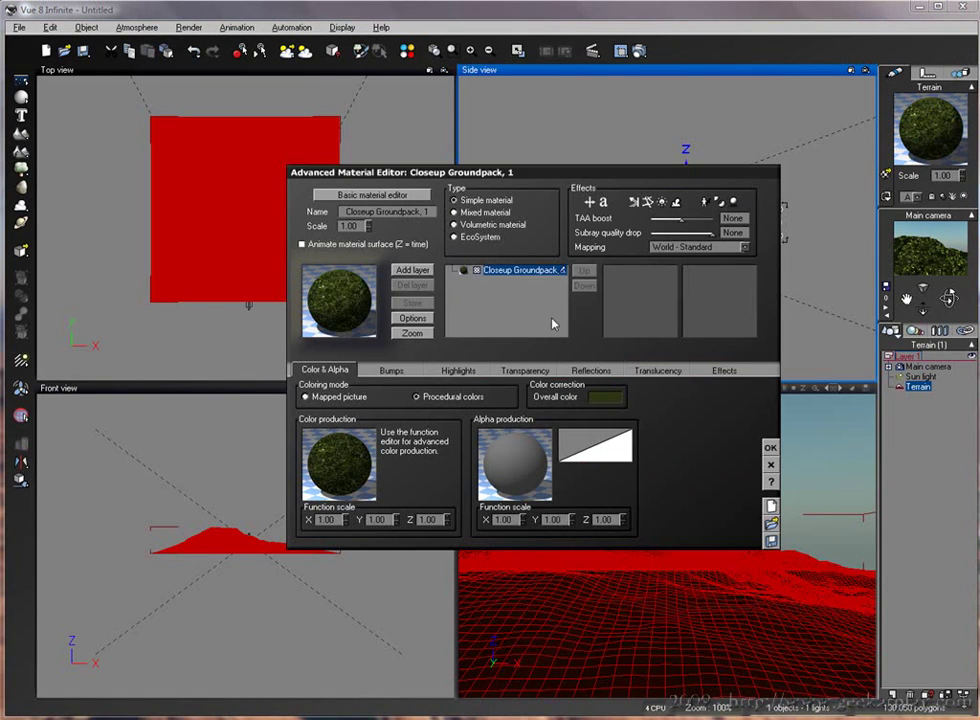
pyautogui.click(468, 237)
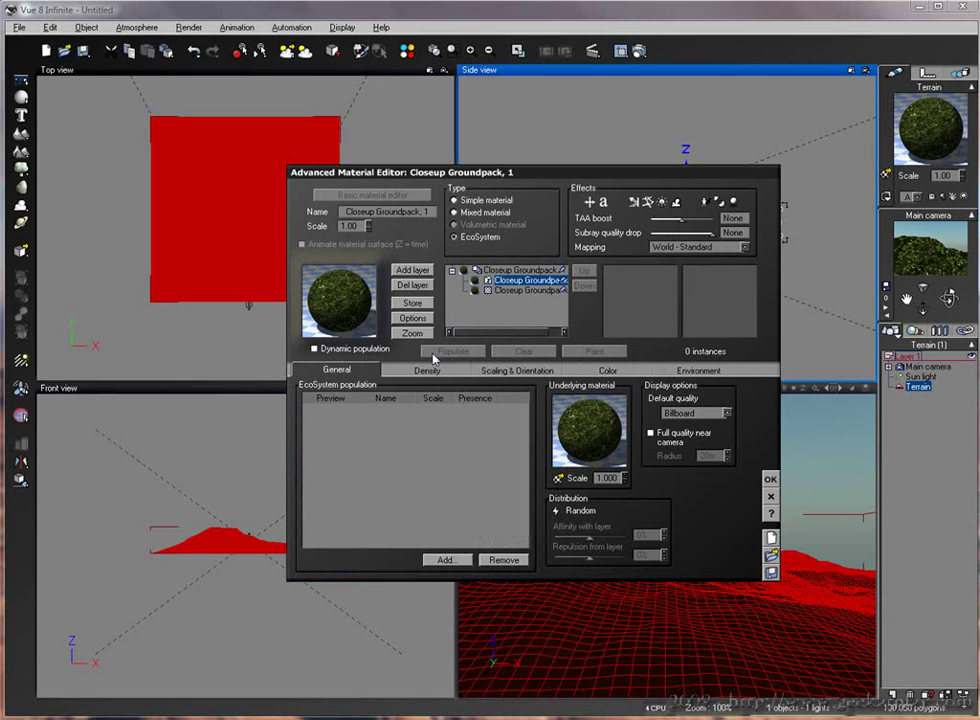
pyautogui.click(445, 561)
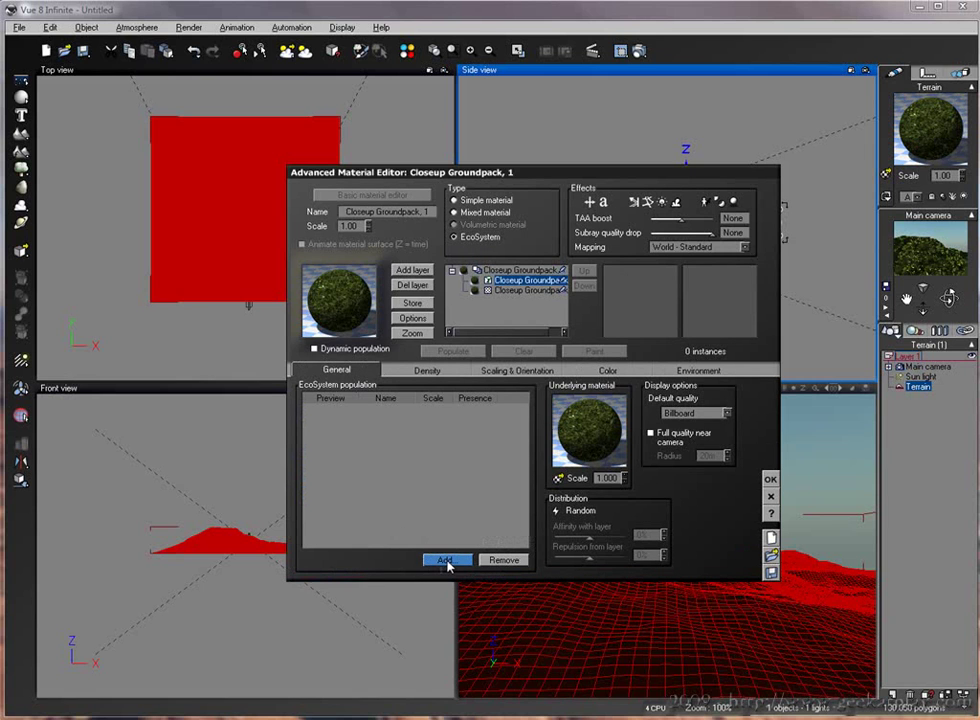
pyautogui.click(446, 562)
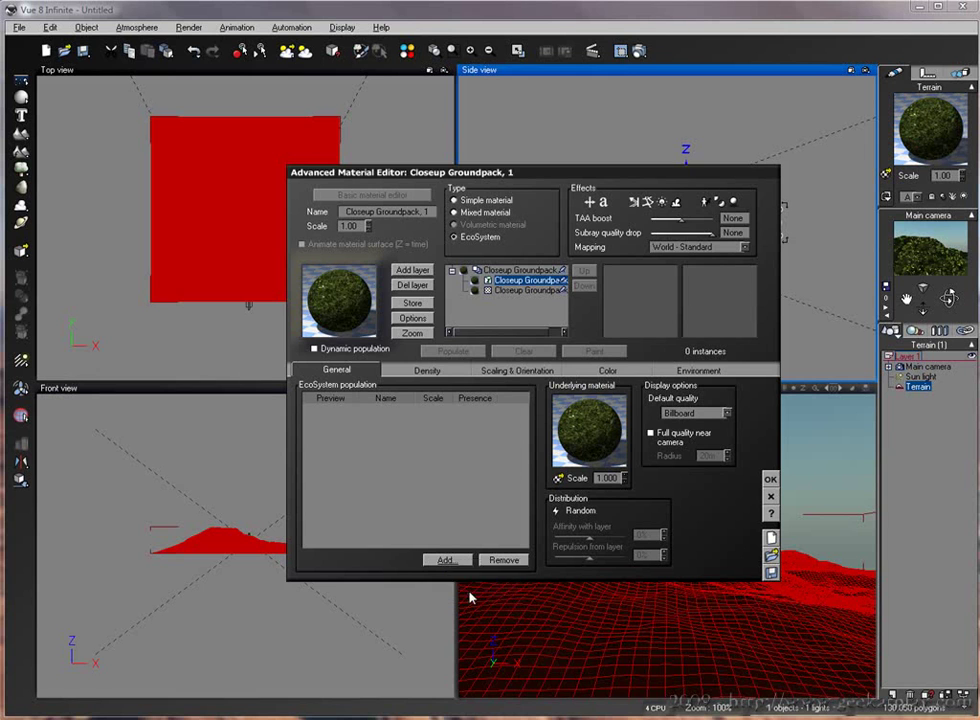
pyautogui.click(463, 593)
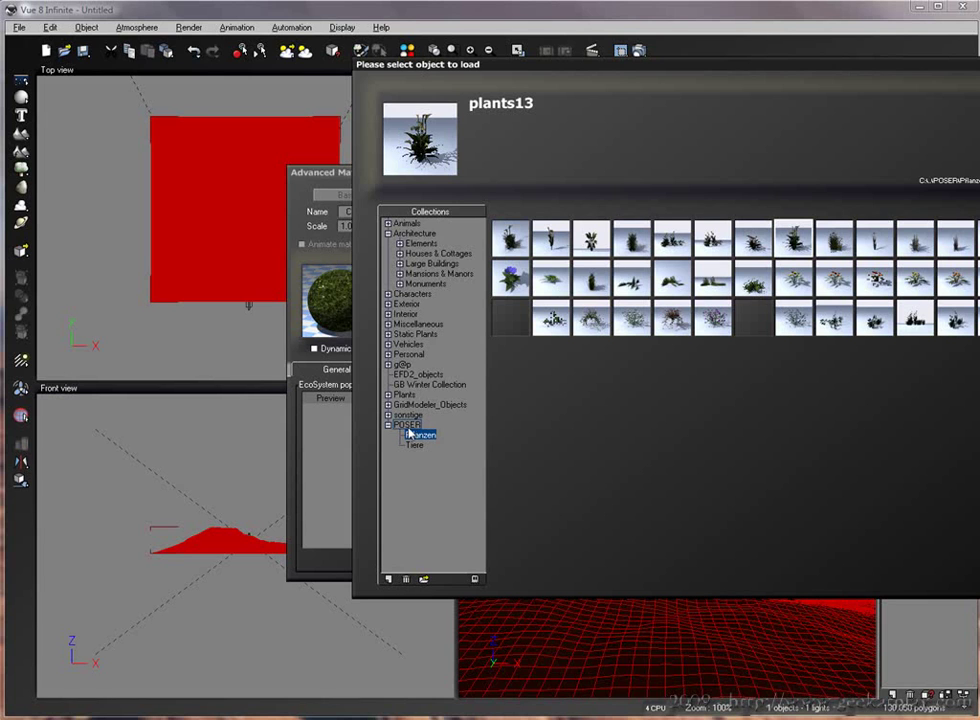
# Step: Step through the POSER collection's folders to view the animal objects in Tiere
pyautogui.press('Up')
pyautogui.press('Down')
pyautogui.click(414, 445)
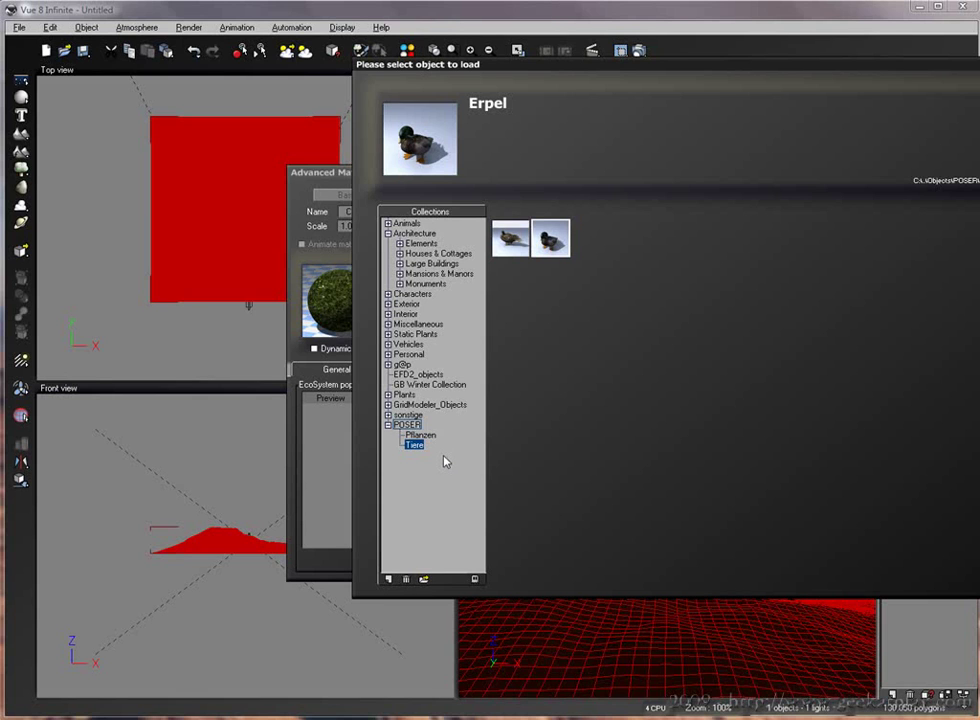
# Step: Delete the whole POSER collection and move the object browser further left
pyautogui.click(405, 425)
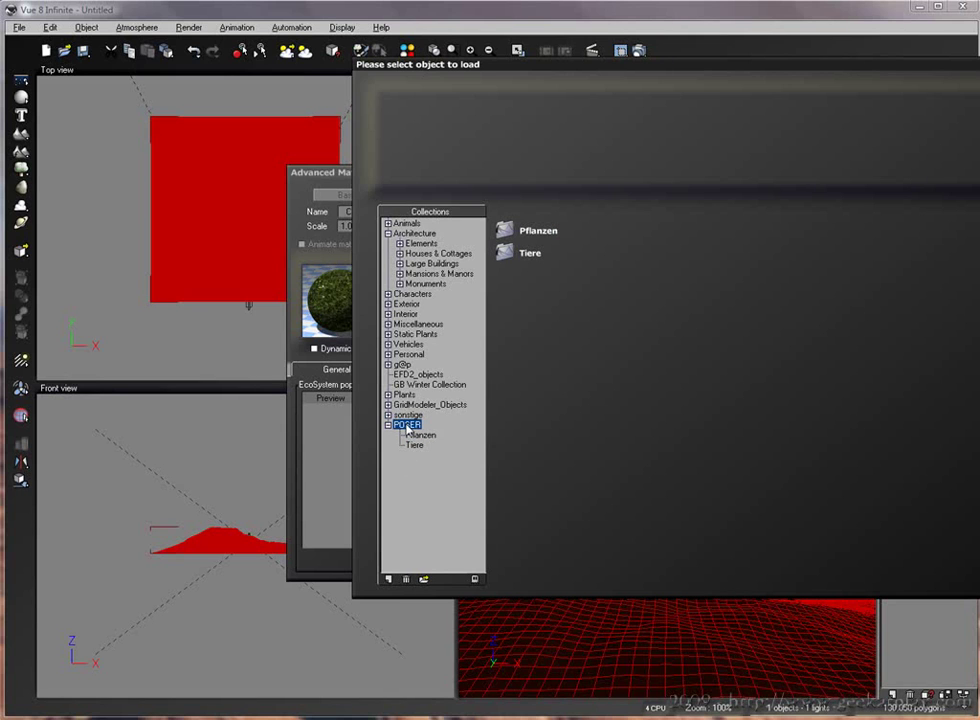
pyautogui.click(406, 579)
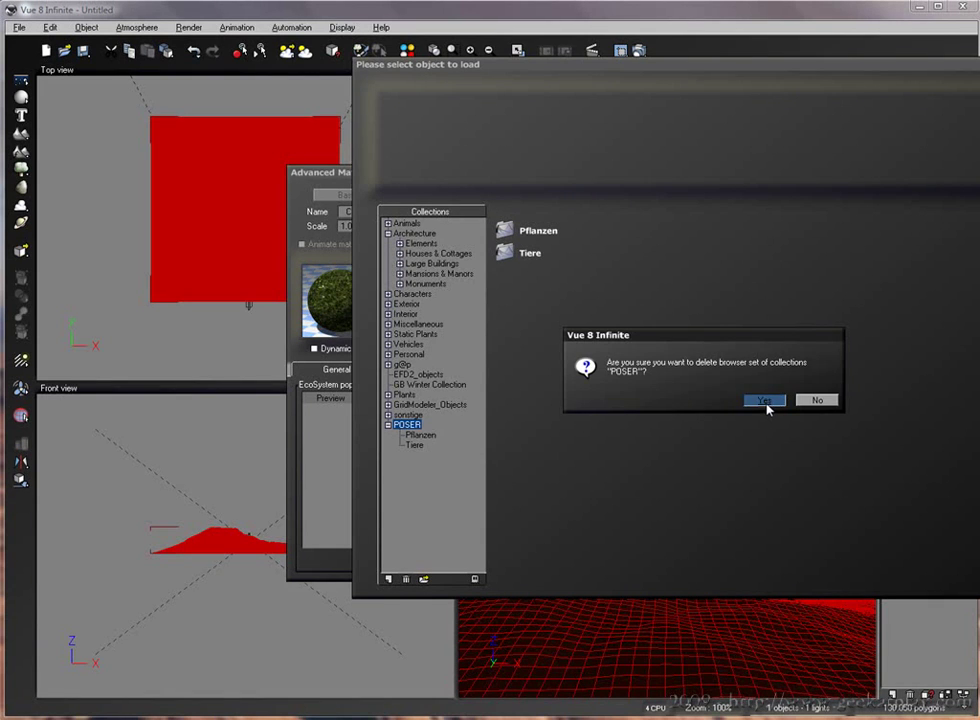
pyautogui.click(765, 401)
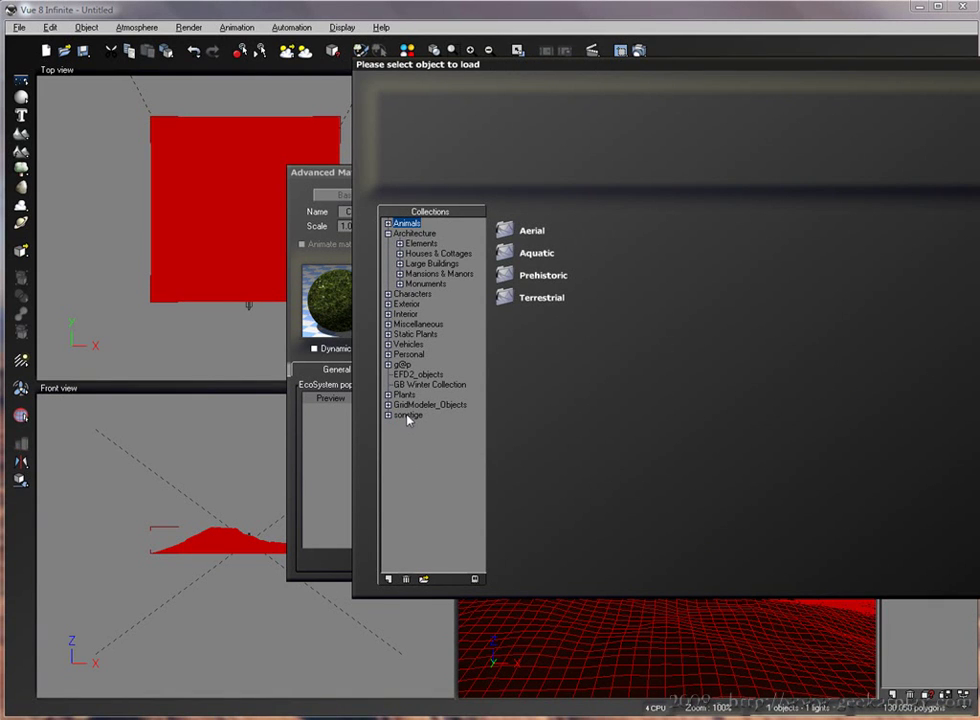
pyautogui.click(387, 579)
pyautogui.moveTo(715, 66); pyautogui.dragTo(590, 88)
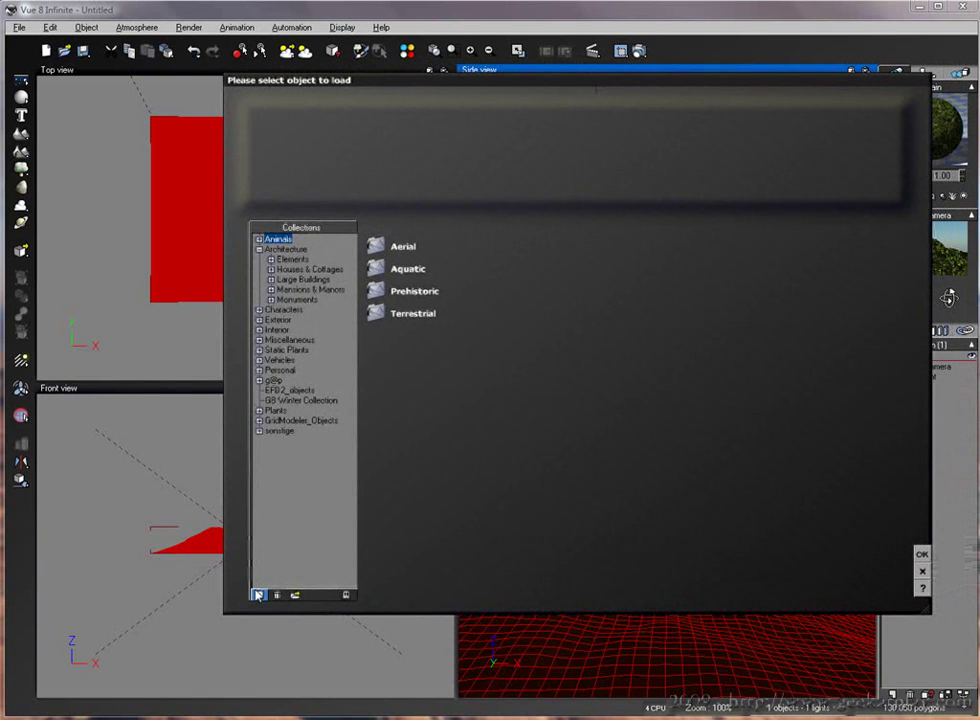
# Step: Create a new collection from the POSER folder, keeping the name POSER
pyautogui.click(258, 596)
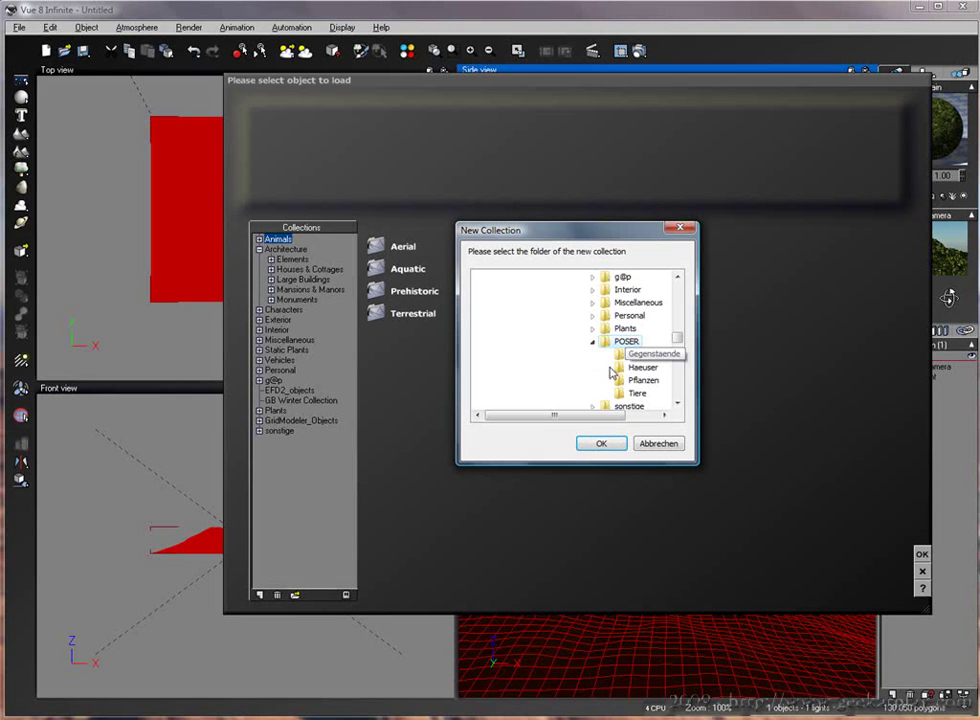
pyautogui.click(600, 444)
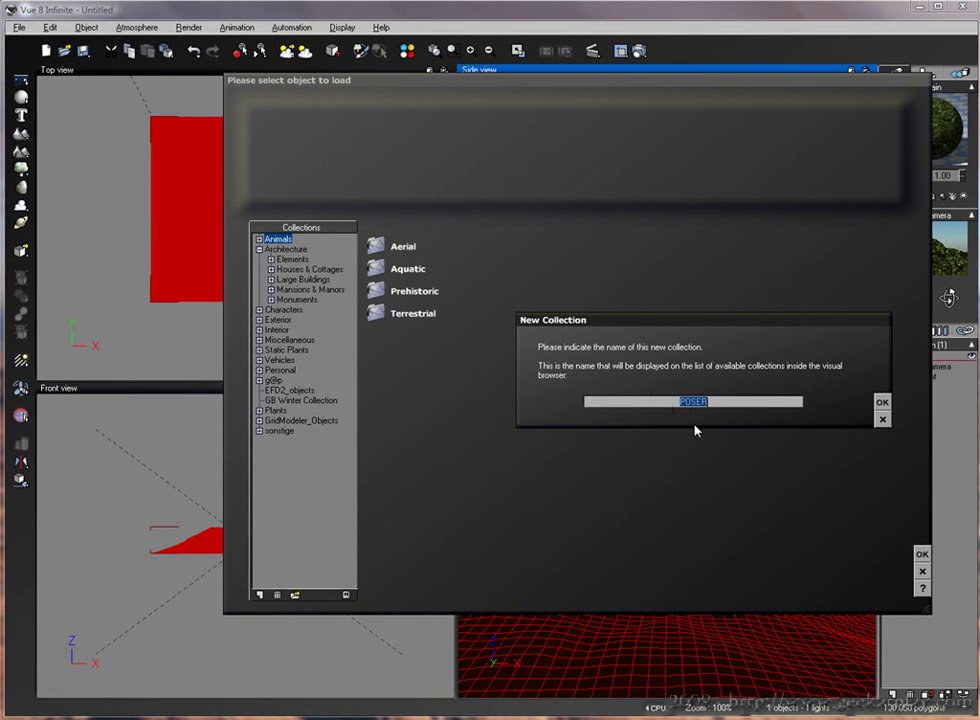
pyautogui.click(881, 403)
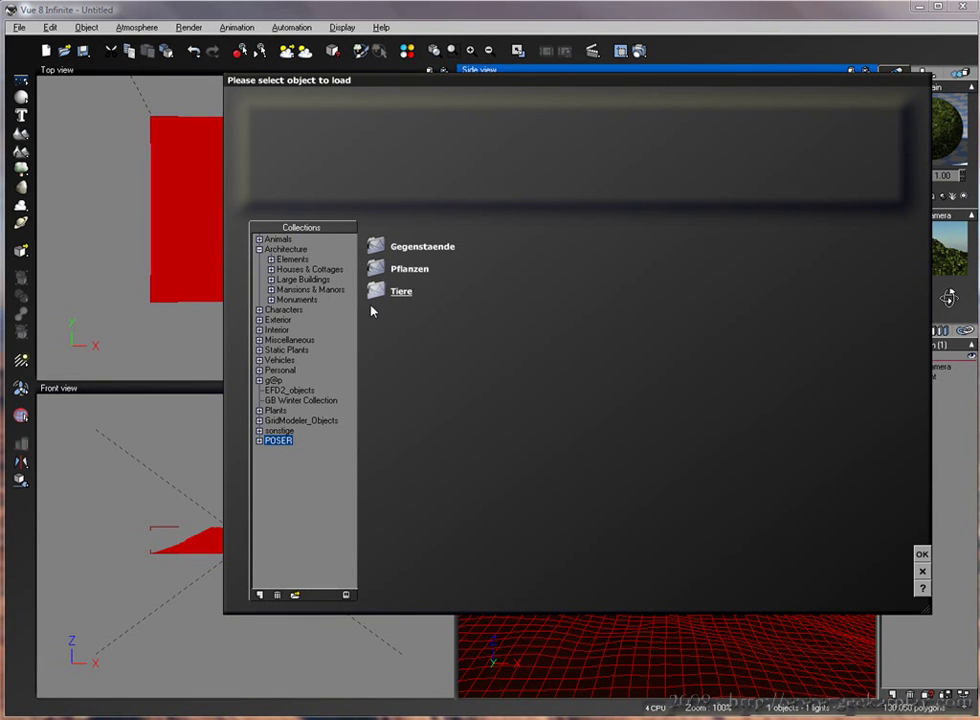
# Step: Expand the new POSER collection and show its Gegenstaende > Pflanzen plant objects
pyautogui.click(260, 441)
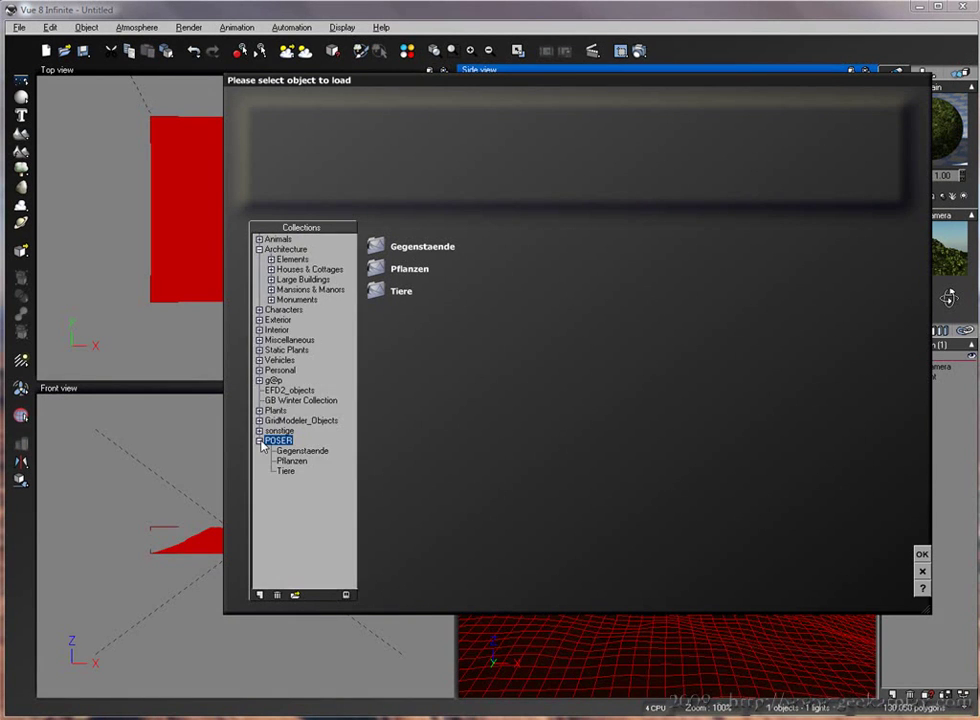
pyautogui.click(288, 451)
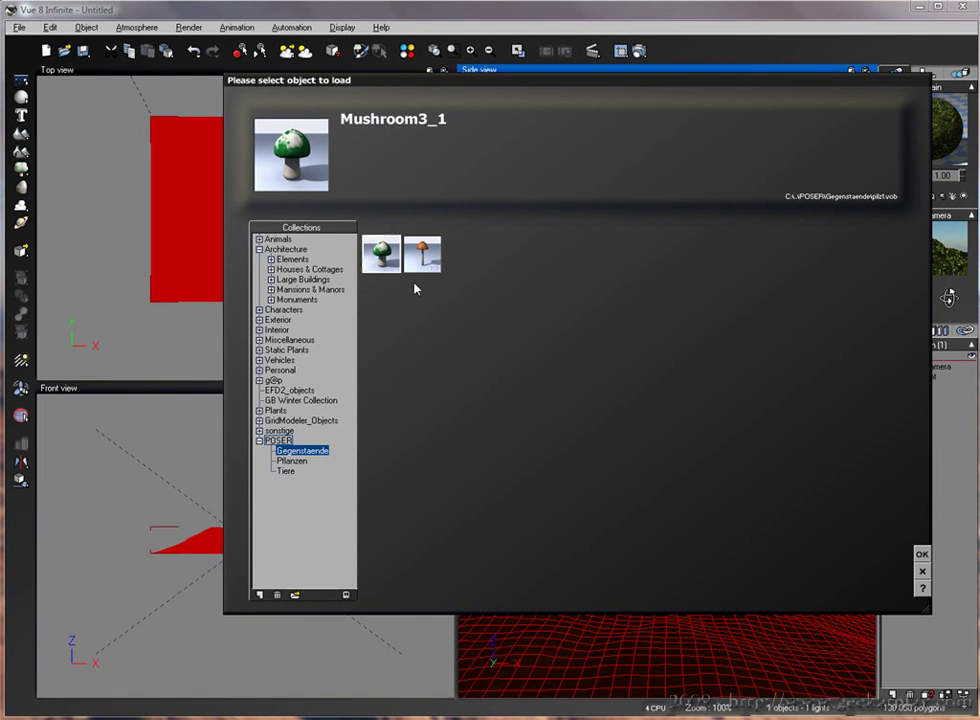
pyautogui.click(295, 461)
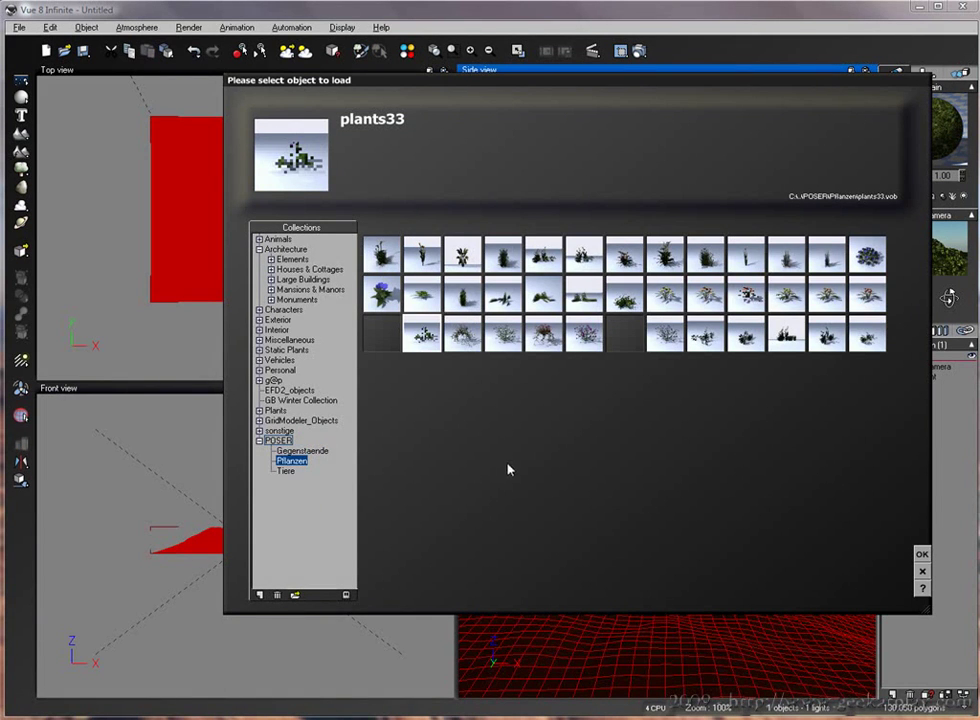
# Step: Add plants18, plants29 and plants27 to the EcoSystem population
pyautogui.doubleClick(810, 303)
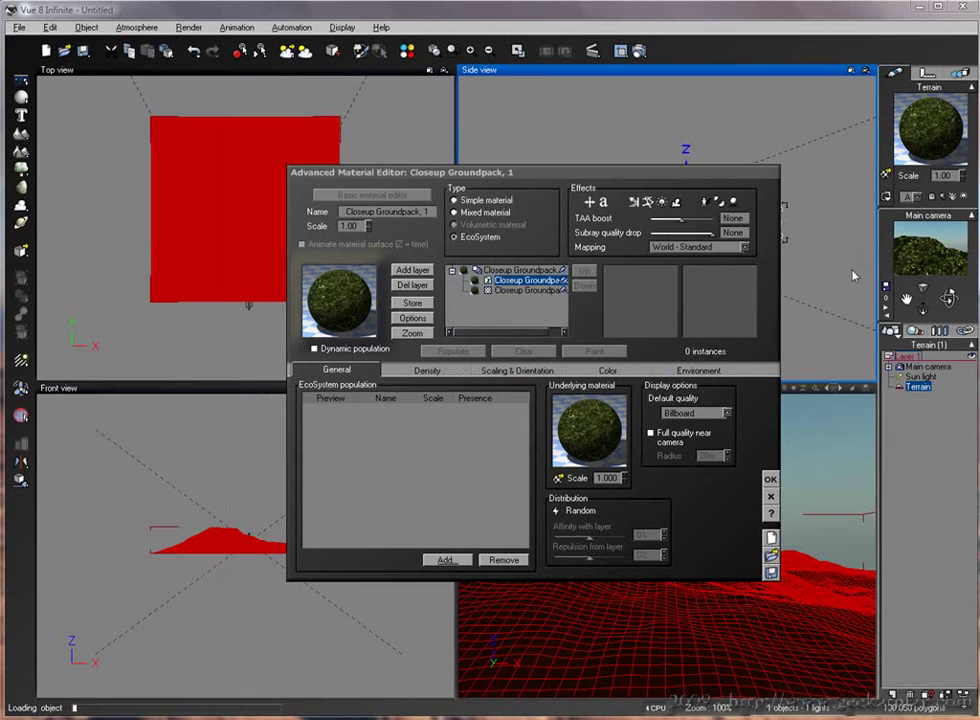
pyautogui.click(440, 562)
pyautogui.click(459, 587)
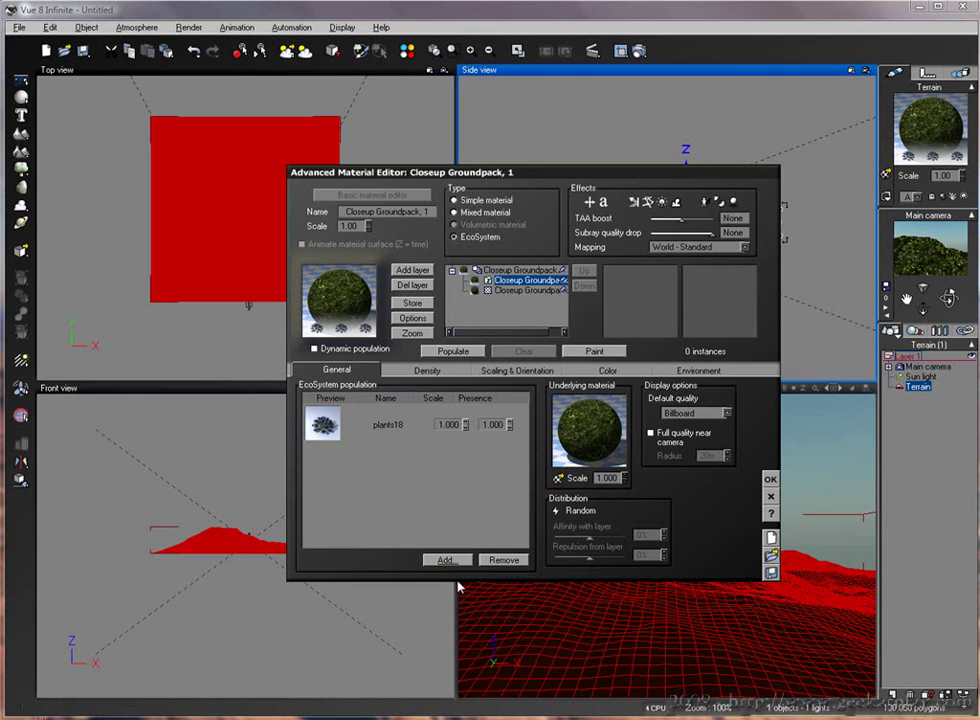
pyautogui.doubleClick(684, 443)
pyautogui.click(437, 562)
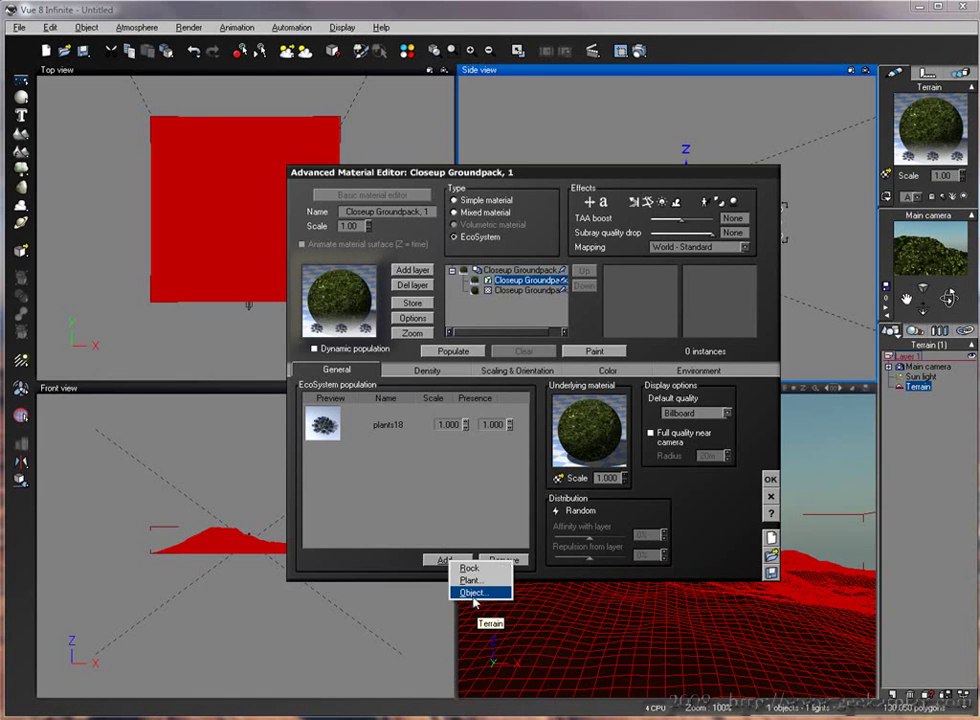
pyautogui.click(470, 590)
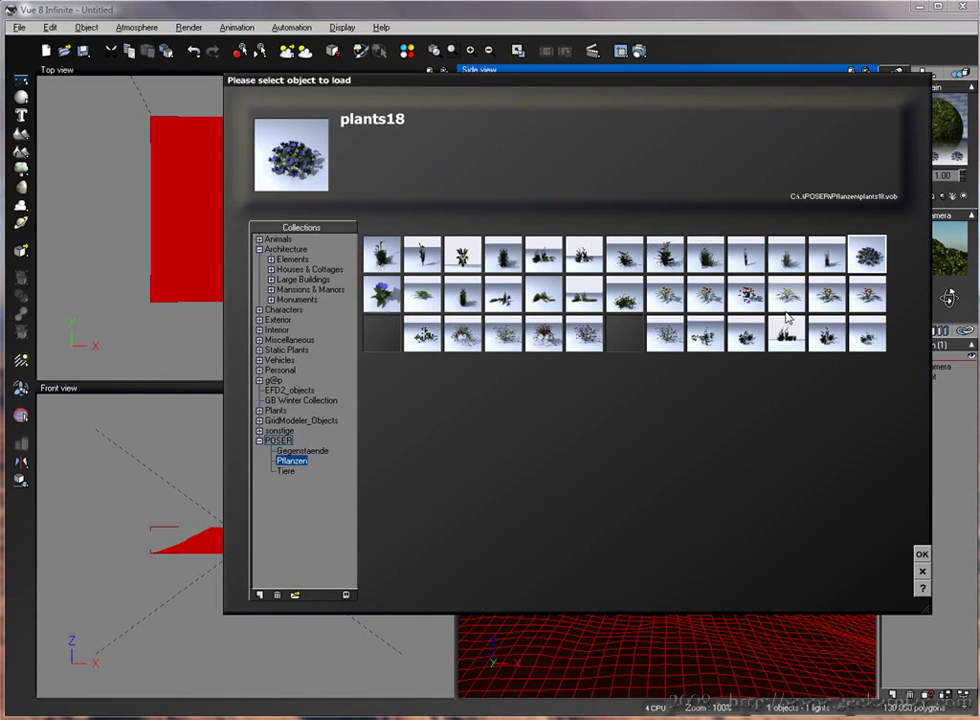
pyautogui.press('Return')
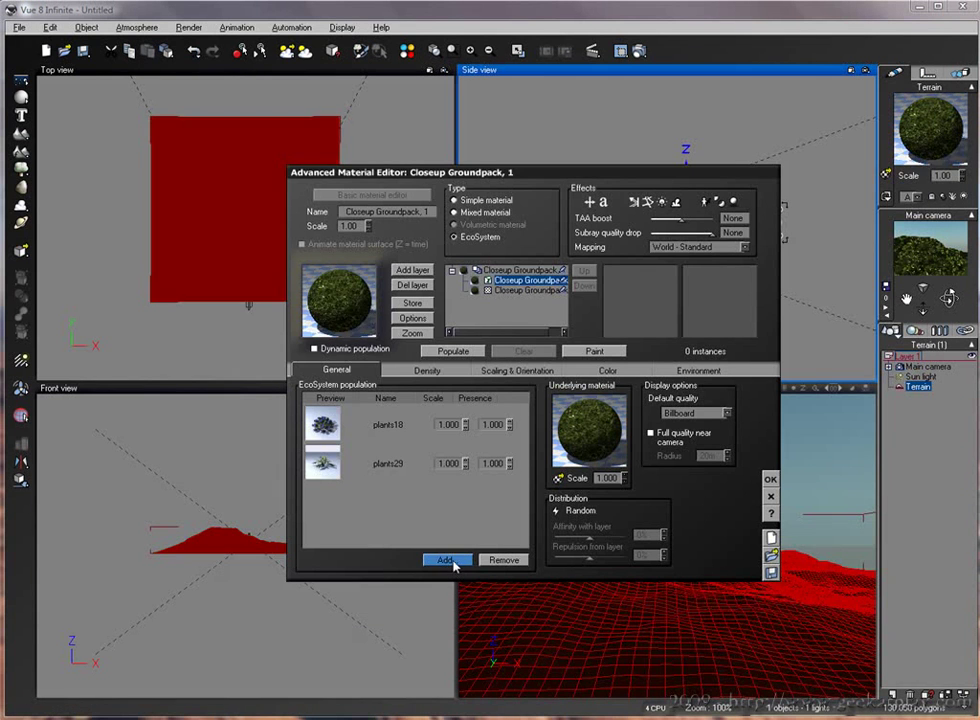
pyautogui.click(452, 562)
pyautogui.click(470, 591)
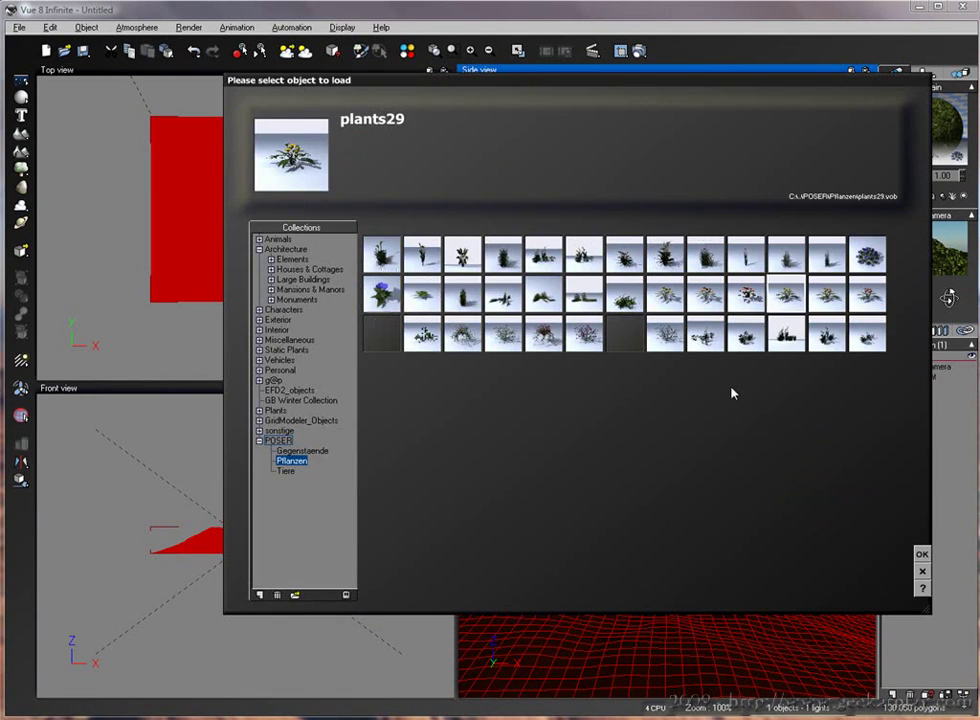
pyautogui.press('Return')
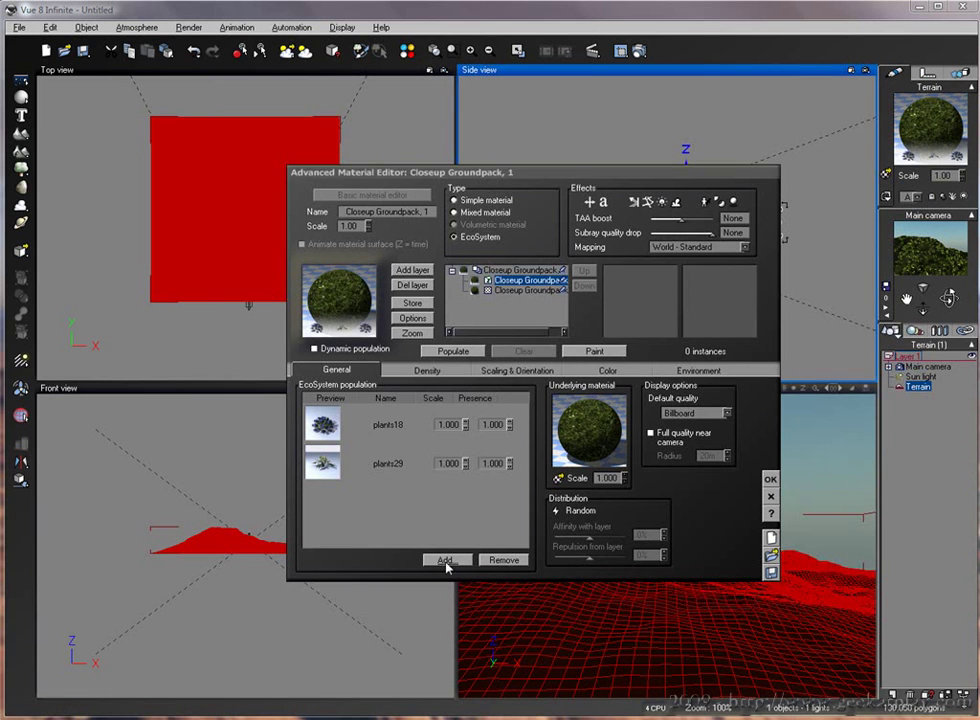
# Step: Preview plants33 and Plant4, then add the purple-flowered plants37 to the population
pyautogui.click(447, 562)
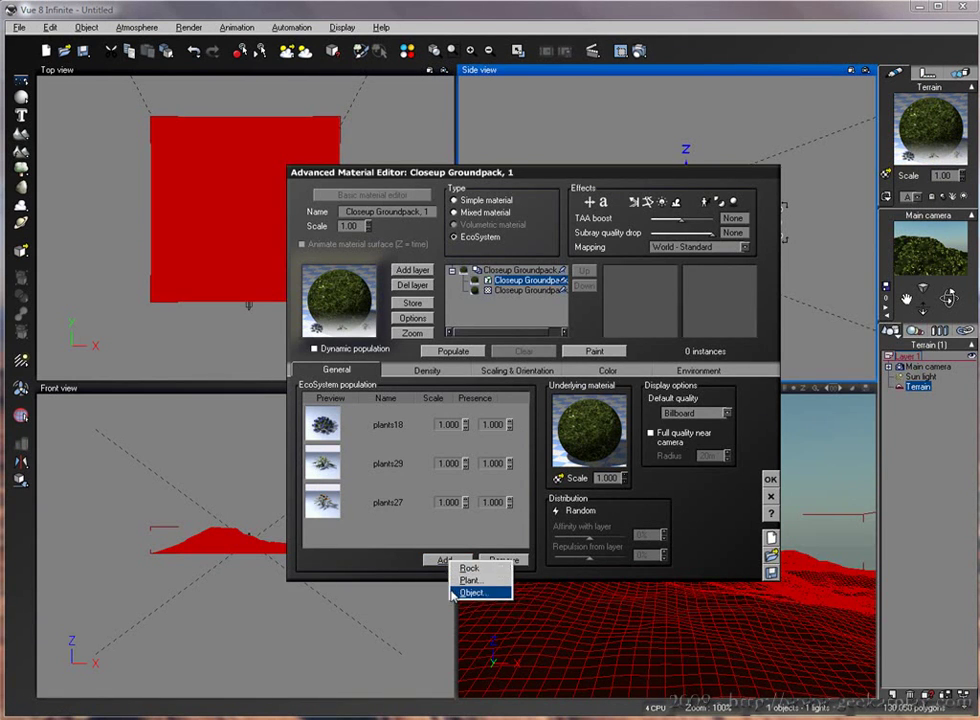
pyautogui.click(471, 592)
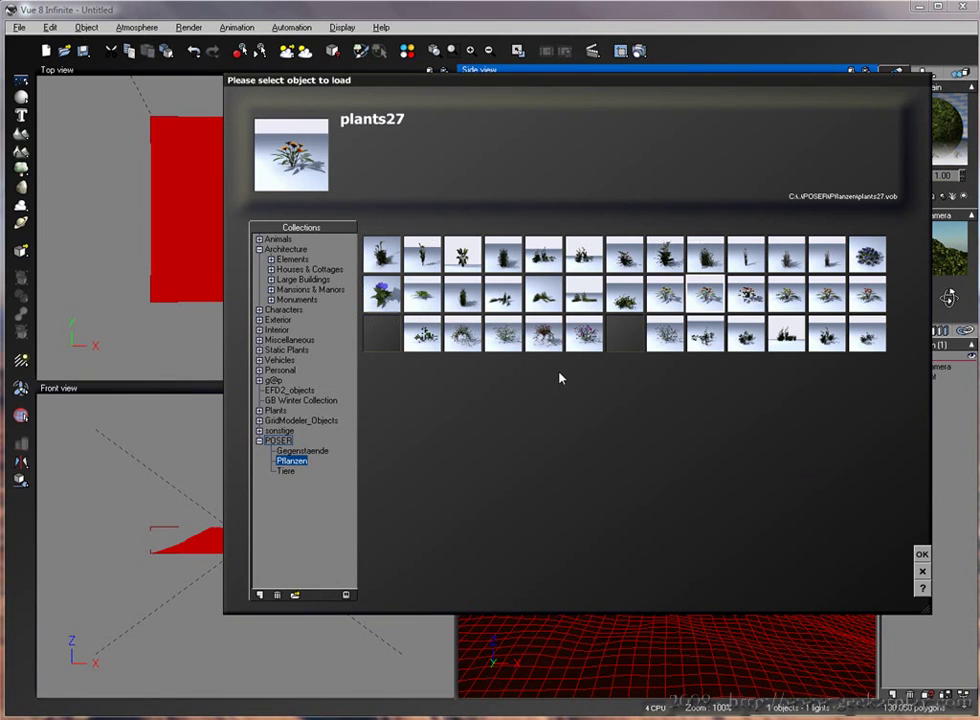
pyautogui.click(433, 342)
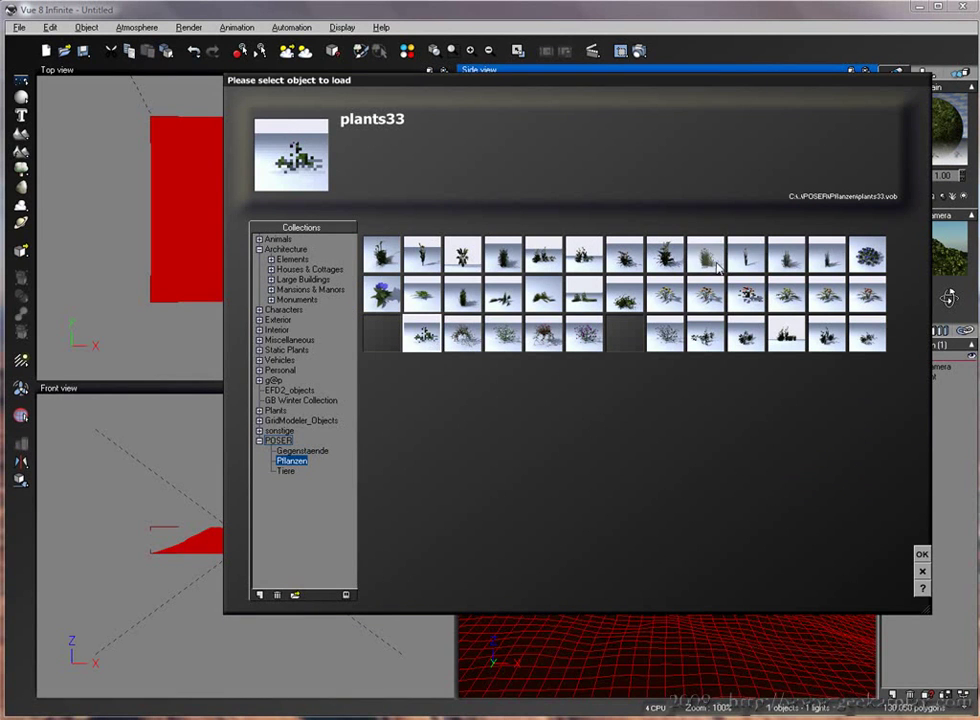
pyautogui.click(508, 270)
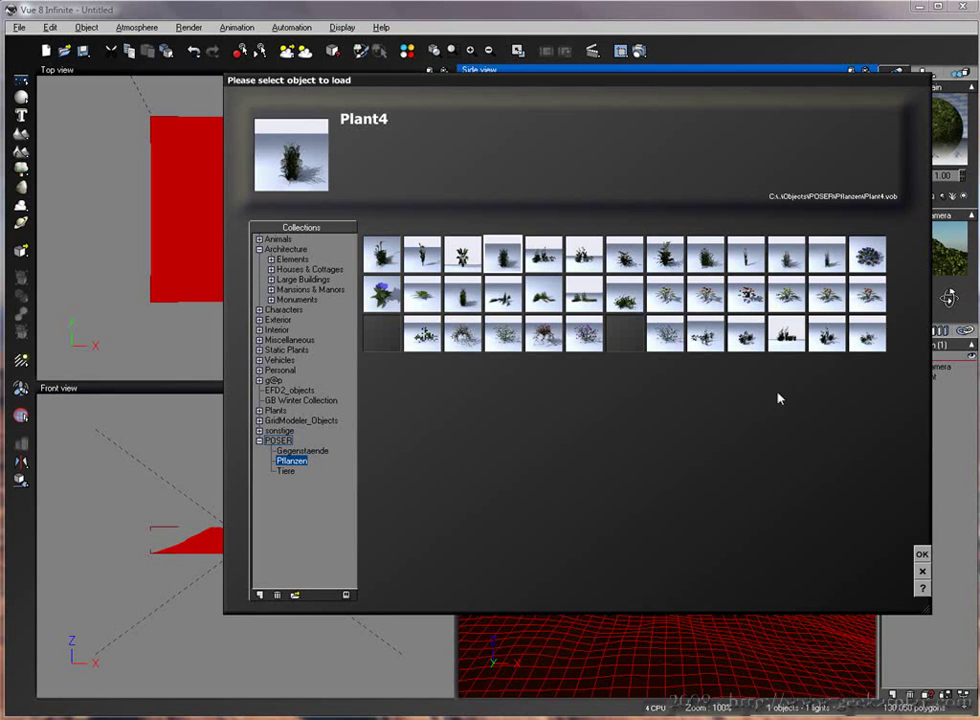
pyautogui.click(586, 340)
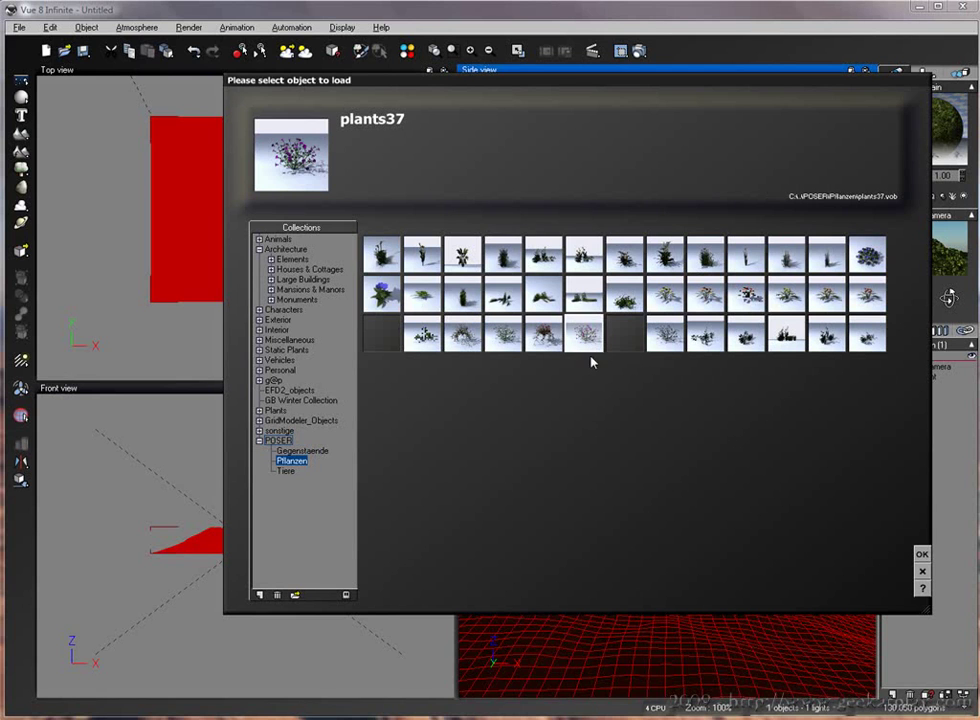
pyautogui.click(921, 556)
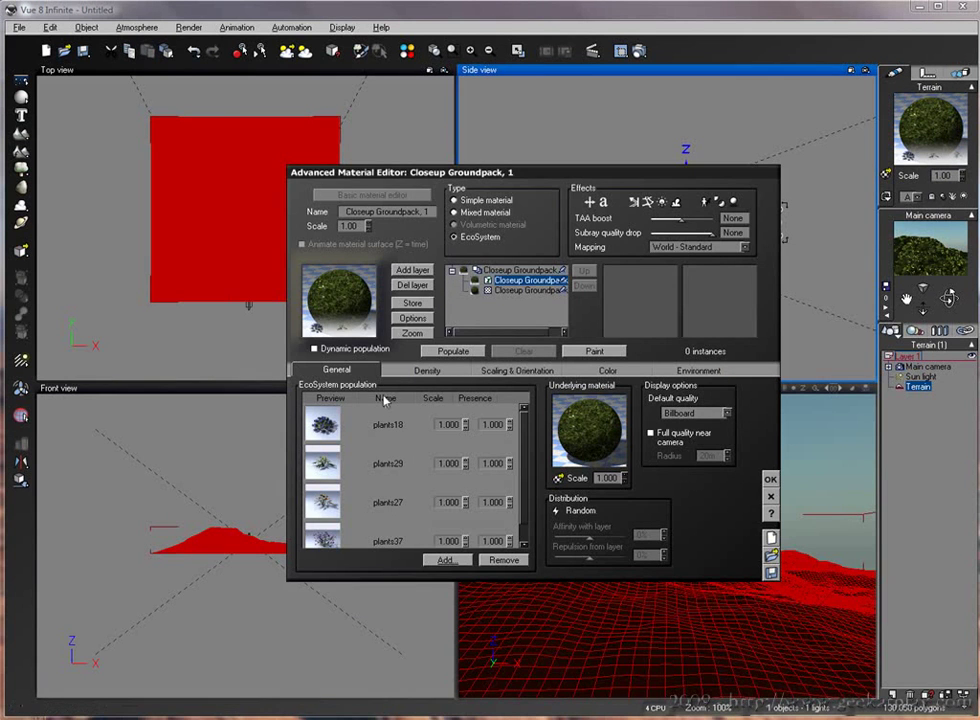
# Step: Add Common Field Grass, then Canadian Bluejoint, from the Grasses plant browser to the population
pyautogui.click(442, 558)
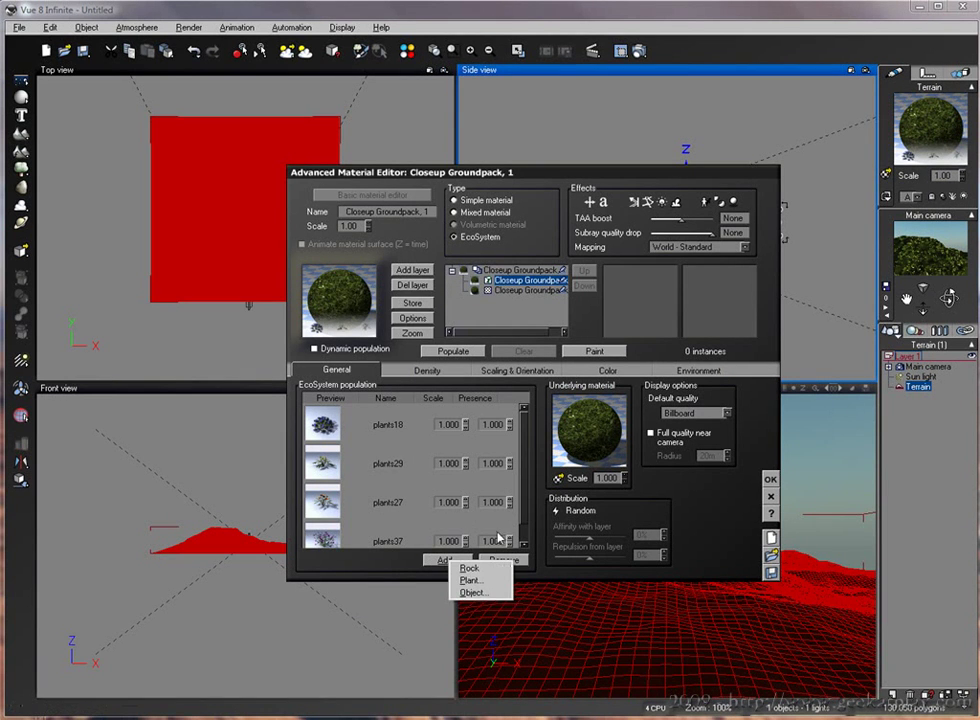
pyautogui.click(469, 580)
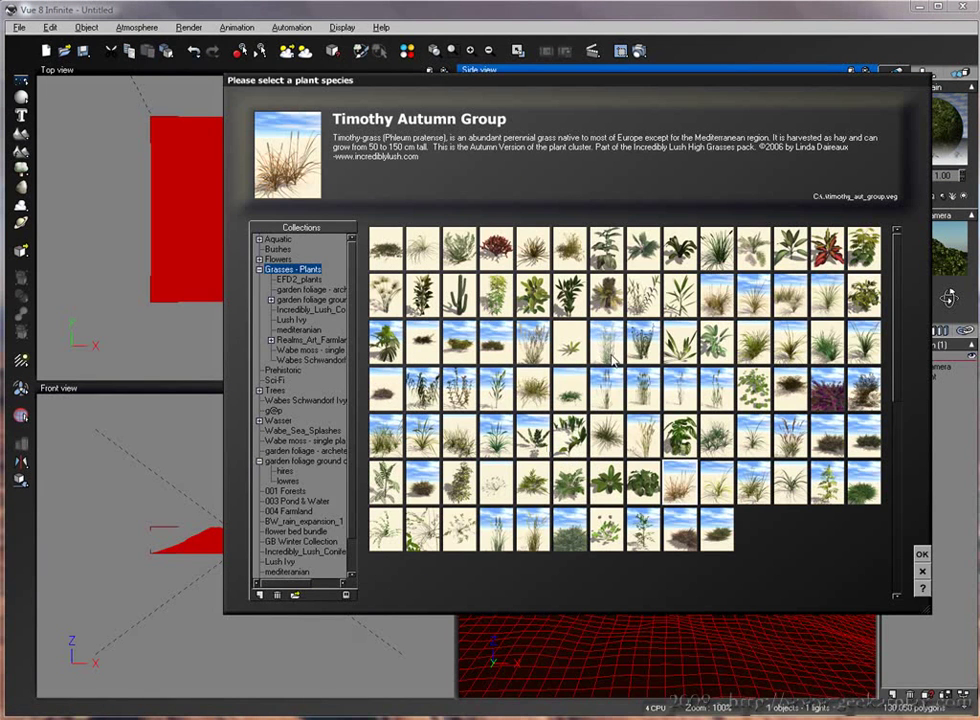
pyautogui.doubleClick(466, 274)
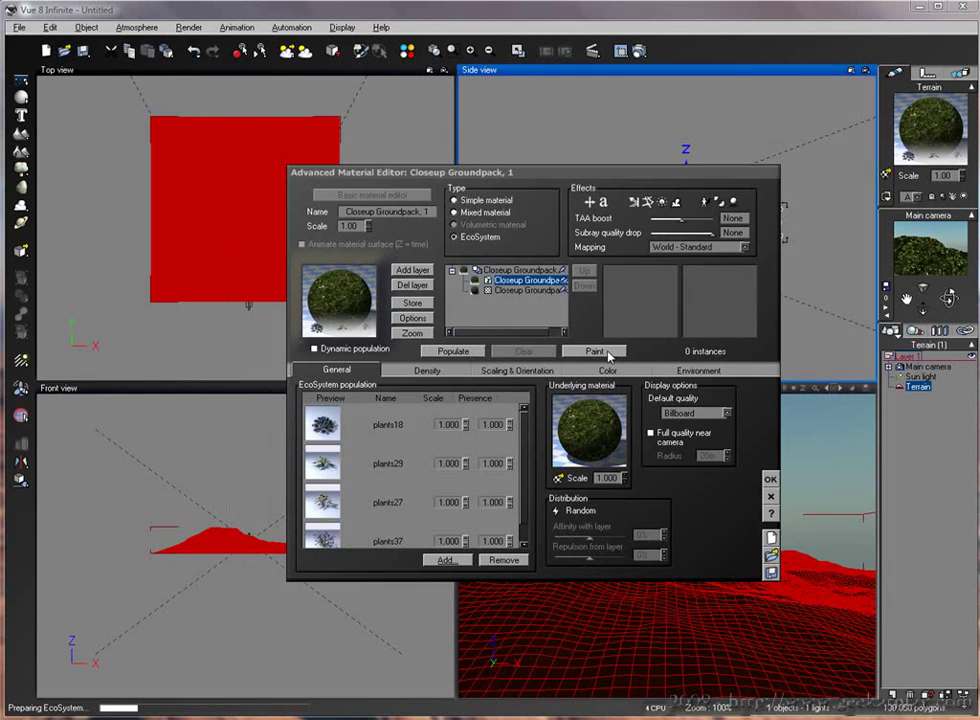
pyautogui.click(444, 561)
pyautogui.click(451, 580)
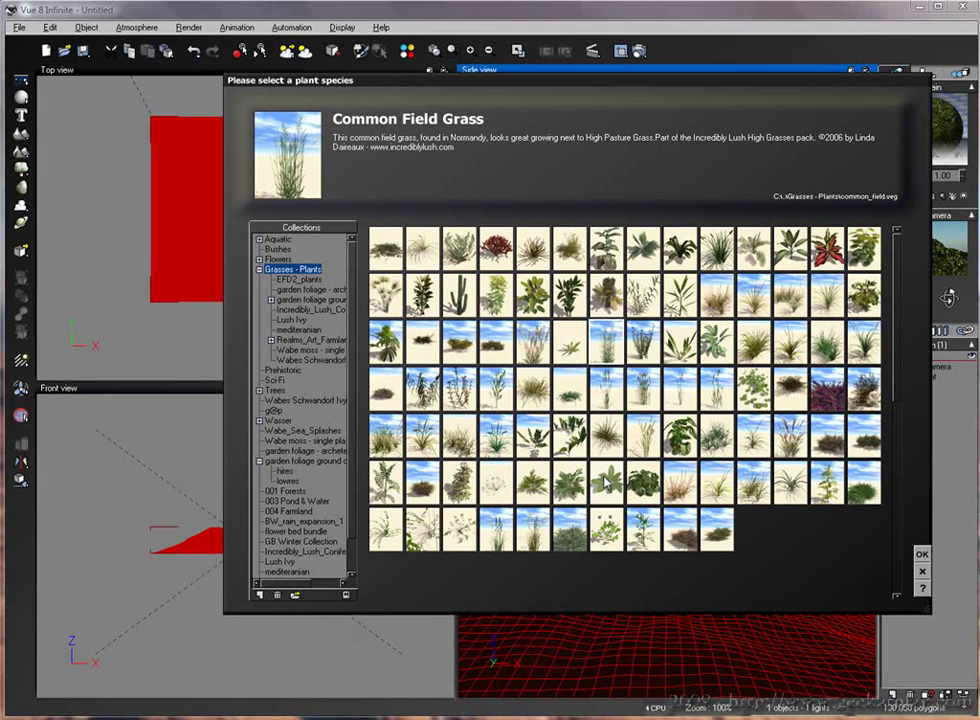
pyautogui.click(528, 348)
pyautogui.doubleClick(528, 348)
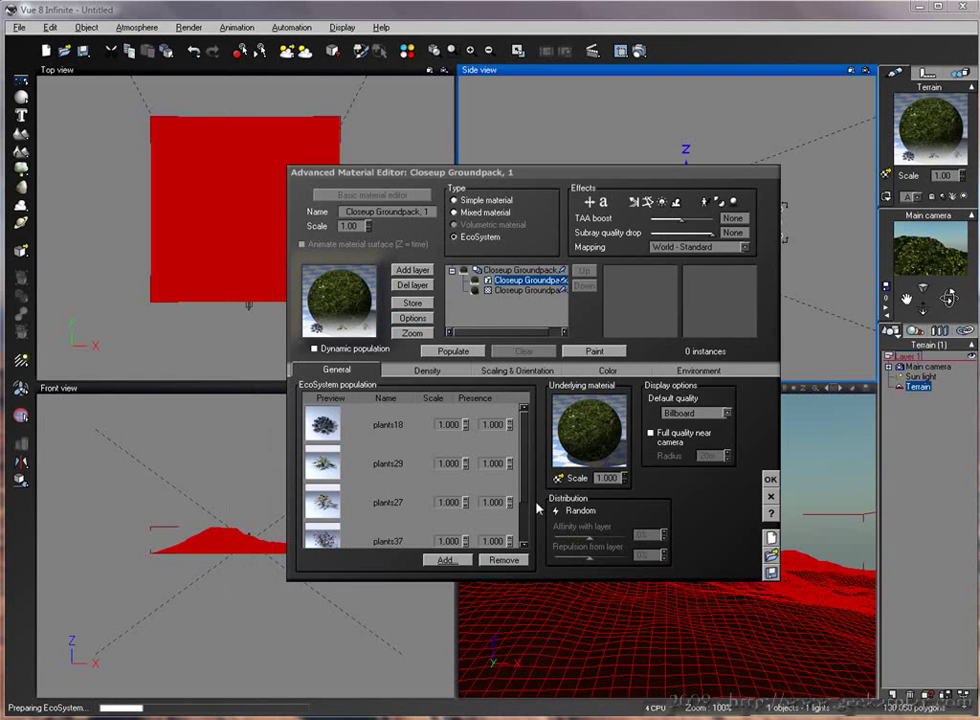
# Step: Lower the scale of plants18, plants29 and plants27 to 0.600
pyautogui.click(465, 428)
pyautogui.click(465, 428)
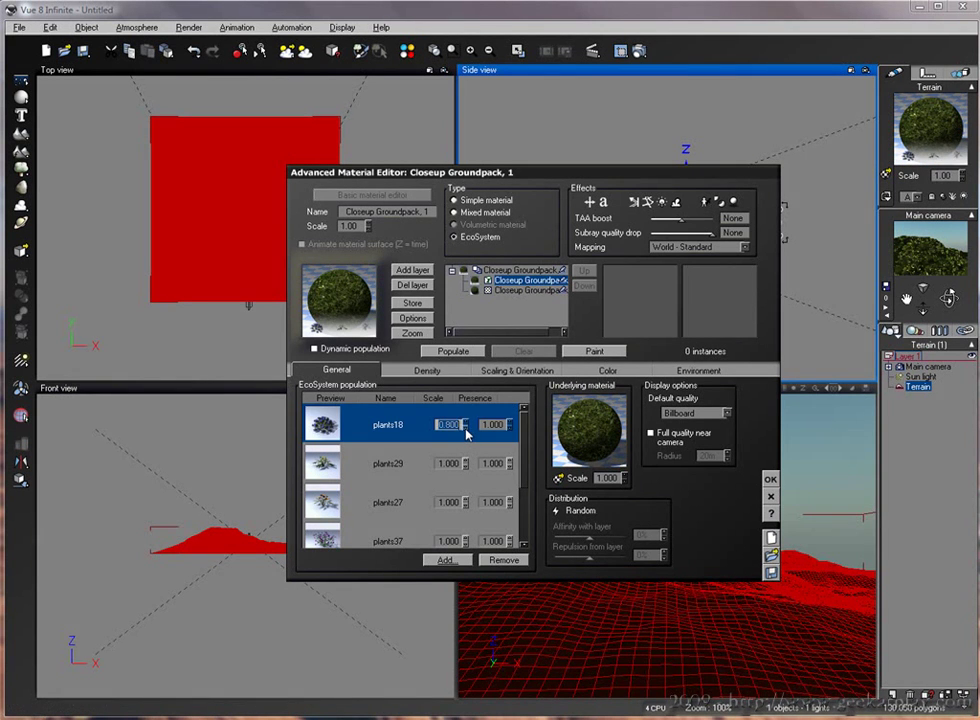
pyautogui.click(465, 429)
pyautogui.click(466, 470)
pyautogui.click(466, 470)
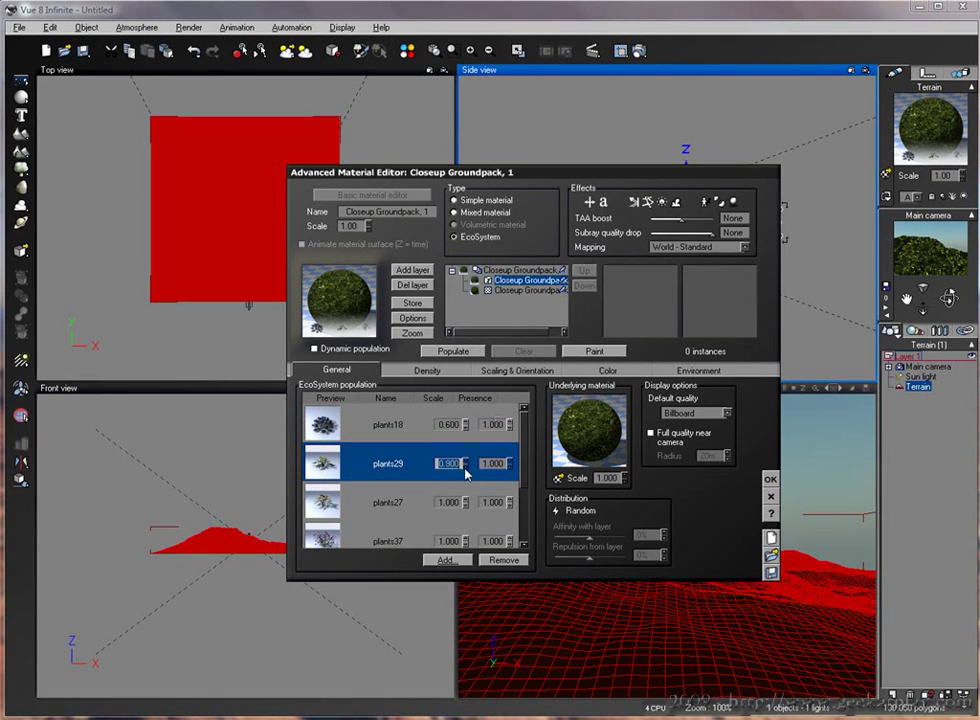
pyautogui.click(448, 502)
pyautogui.click(465, 505)
pyautogui.click(465, 505)
pyautogui.click(465, 505)
pyautogui.click(465, 505)
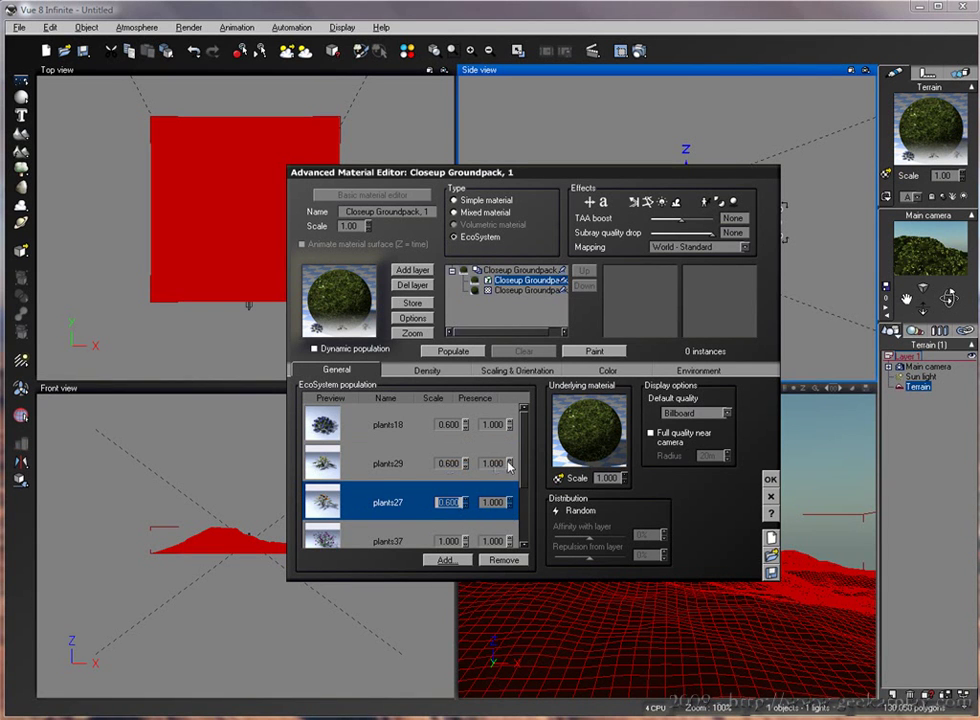
# Step: Lower plants37 and both grasses to scale 0.600 and raise the grasses' presence
pyautogui.scroll(-2, 490, 465)
pyautogui.click(466, 455)
pyautogui.click(465, 456)
pyautogui.click(465, 492)
pyautogui.click(465, 495)
pyautogui.click(465, 495)
pyautogui.click(465, 495)
pyautogui.click(464, 495)
pyautogui.click(315, 534)
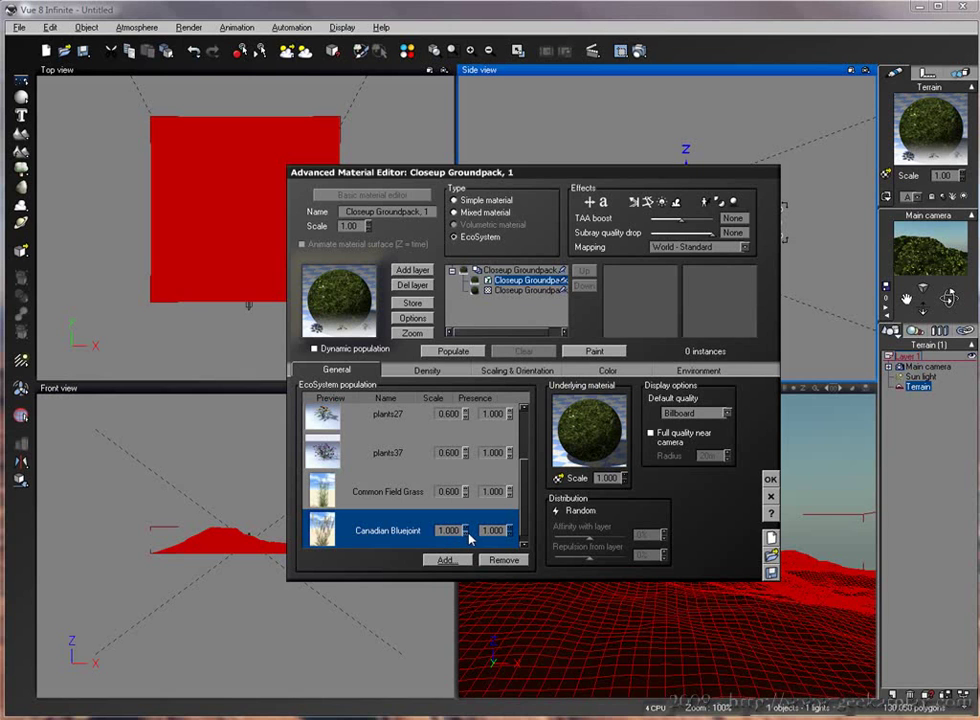
pyautogui.click(464, 535)
pyautogui.moveTo(463, 533)
pyautogui.mouseDown()
pyautogui.moveTo(507, 522)
pyautogui.moveTo(507, 485)
pyautogui.mouseUp()
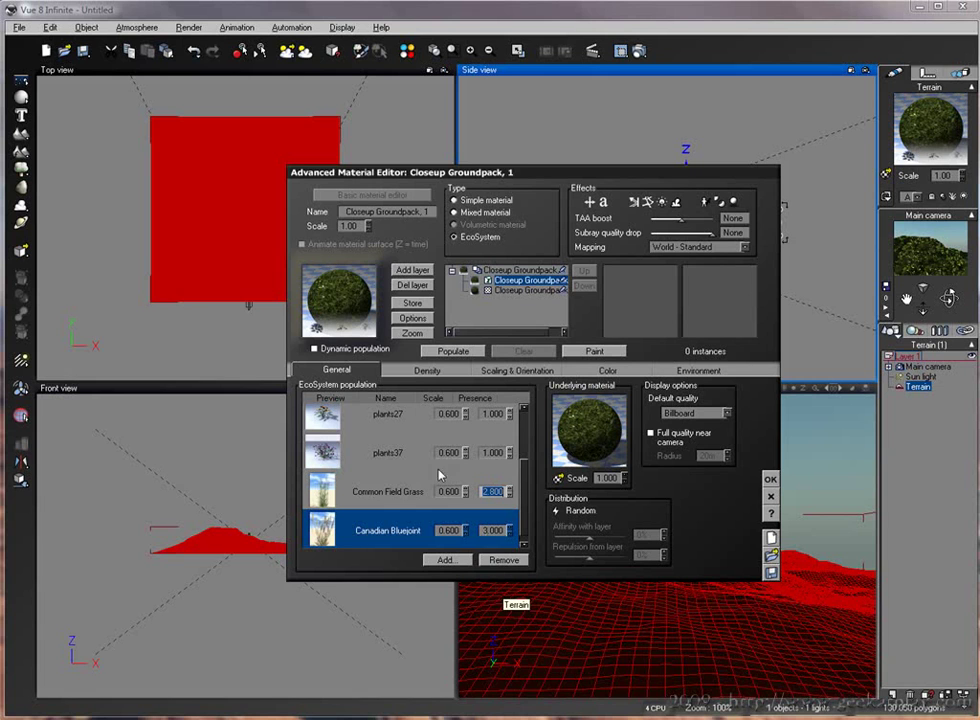
# Step: Set overall density to 77%, overall scaling to 0.644, enable shrink at low densities and dynamic population
pyautogui.click(427, 370)
pyautogui.moveTo(384, 401); pyautogui.dragTo(415, 401)
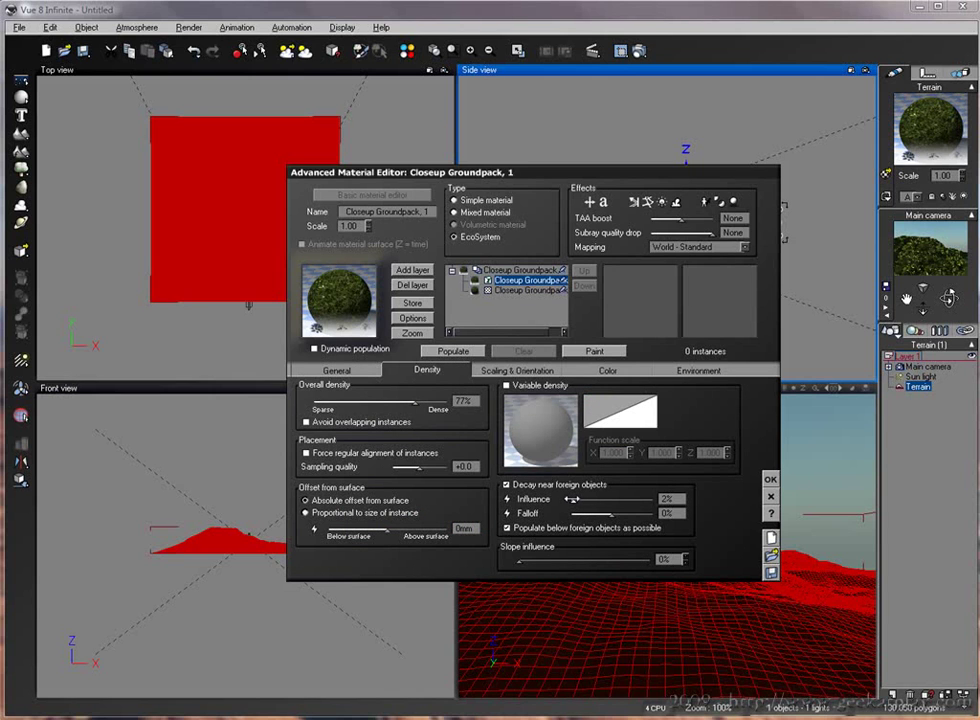
pyautogui.click(517, 370)
pyautogui.moveTo(358, 400); pyautogui.dragTo(346, 400)
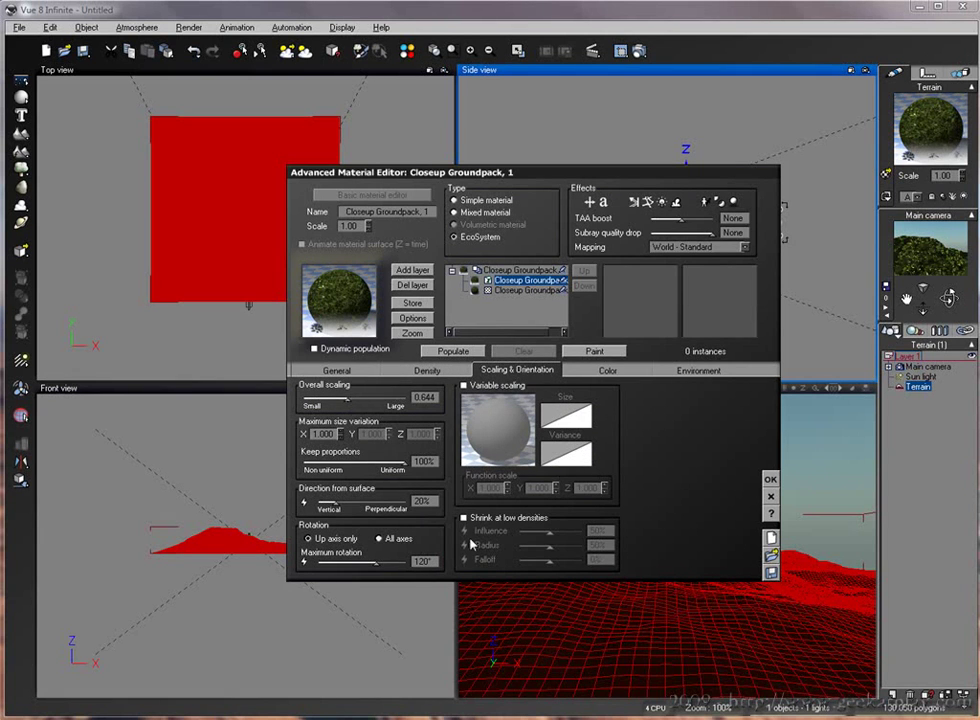
pyautogui.click(464, 518)
pyautogui.click(315, 348)
# Step: Close the material editor and set render options to Final, render to screen, Widescreen (16:10)
pyautogui.click(770, 480)
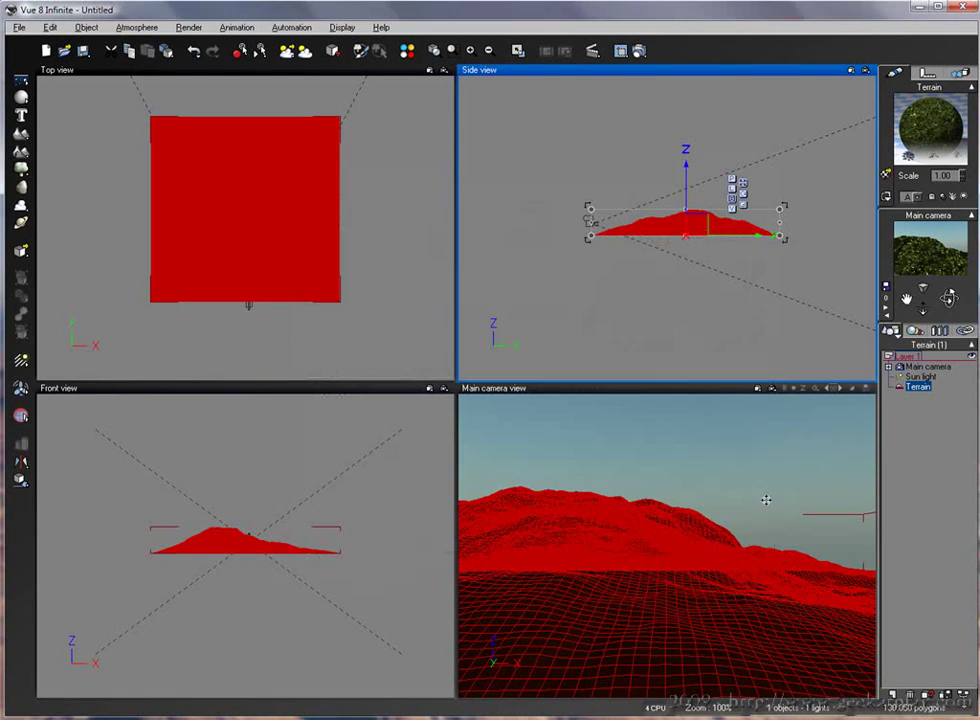
pyautogui.click(188, 28)
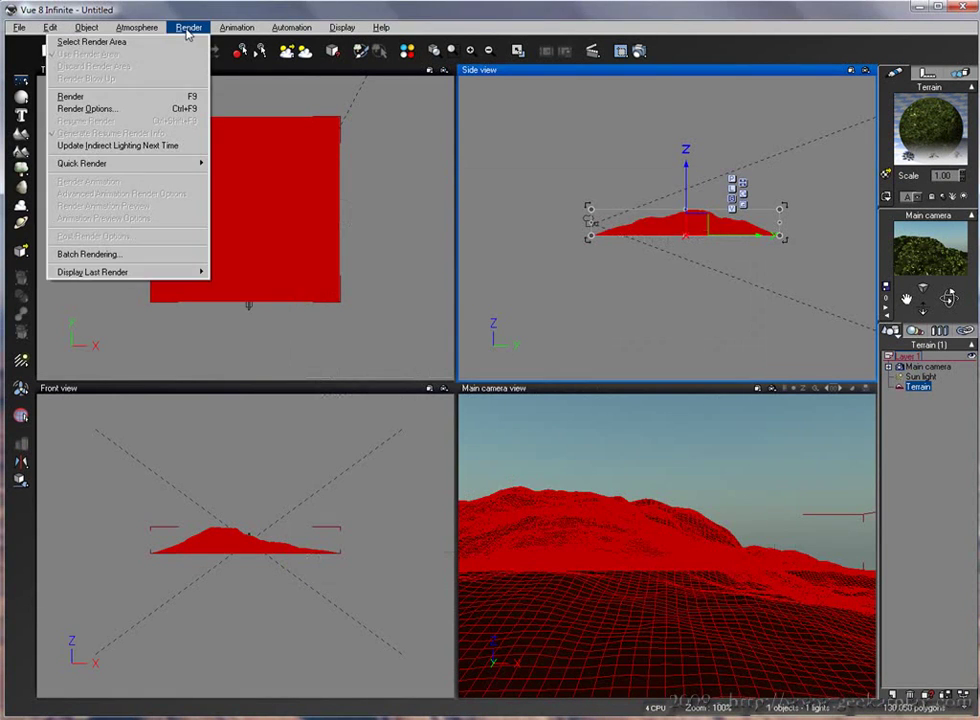
pyautogui.click(152, 108)
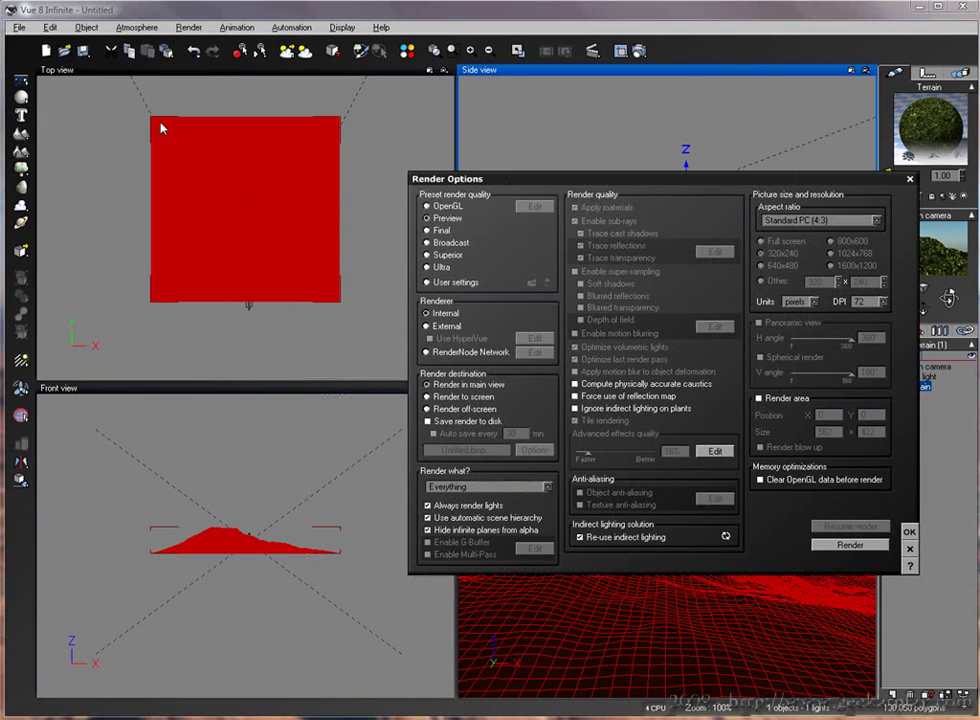
pyautogui.click(441, 232)
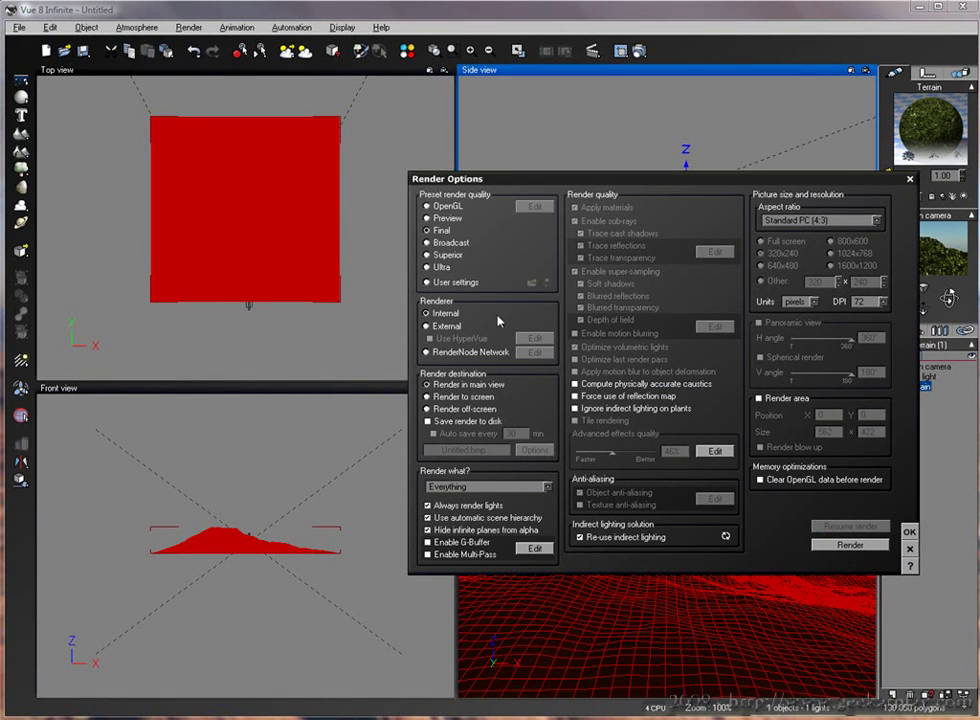
pyautogui.click(449, 397)
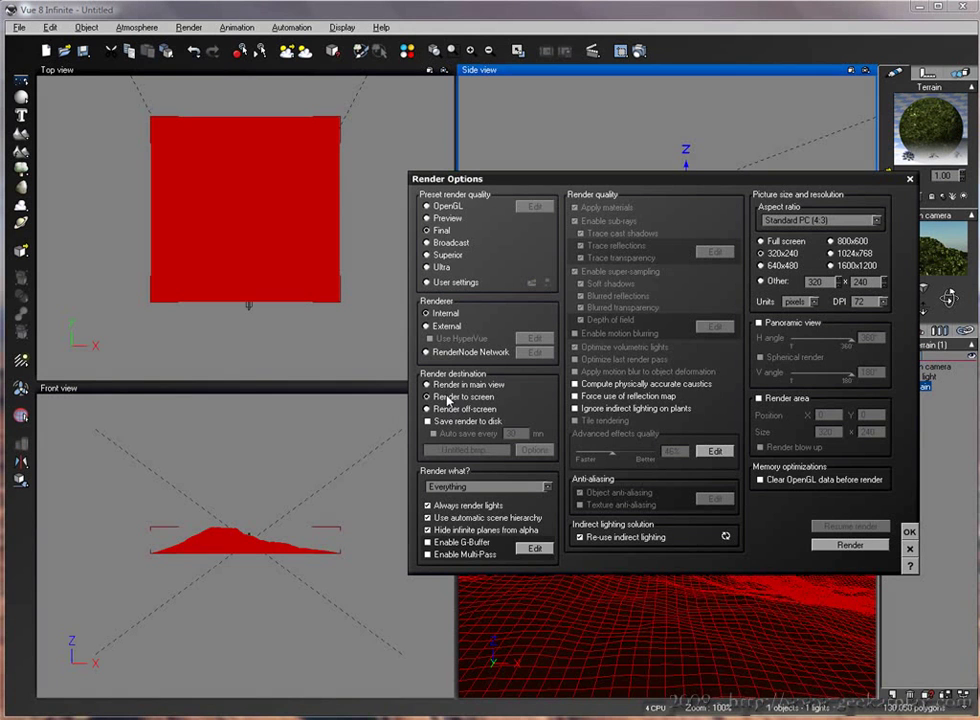
pyautogui.click(877, 220)
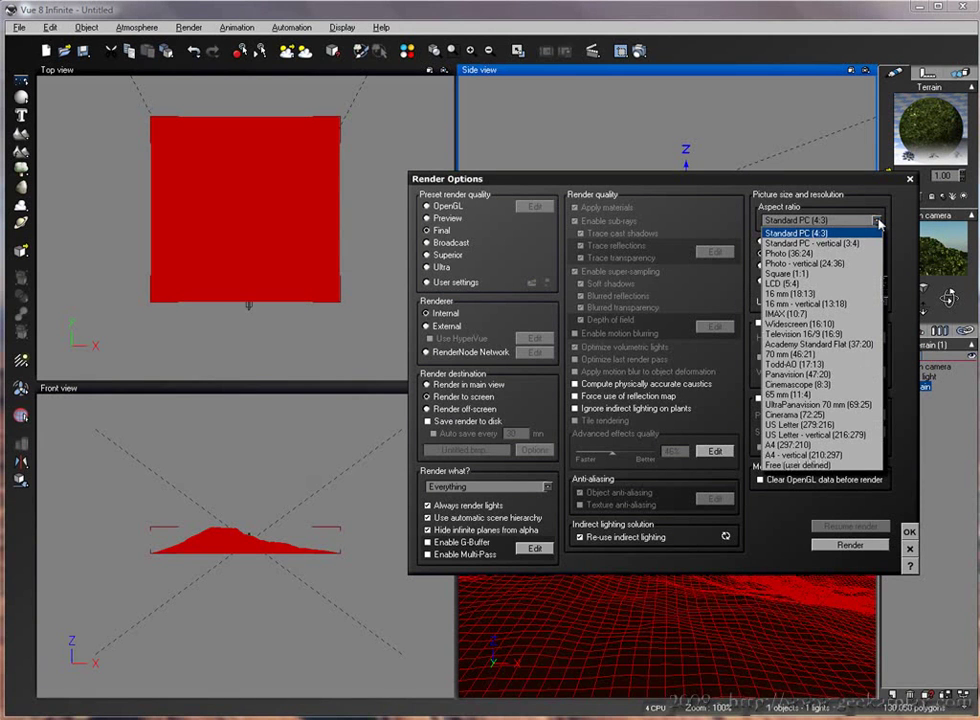
pyautogui.click(838, 324)
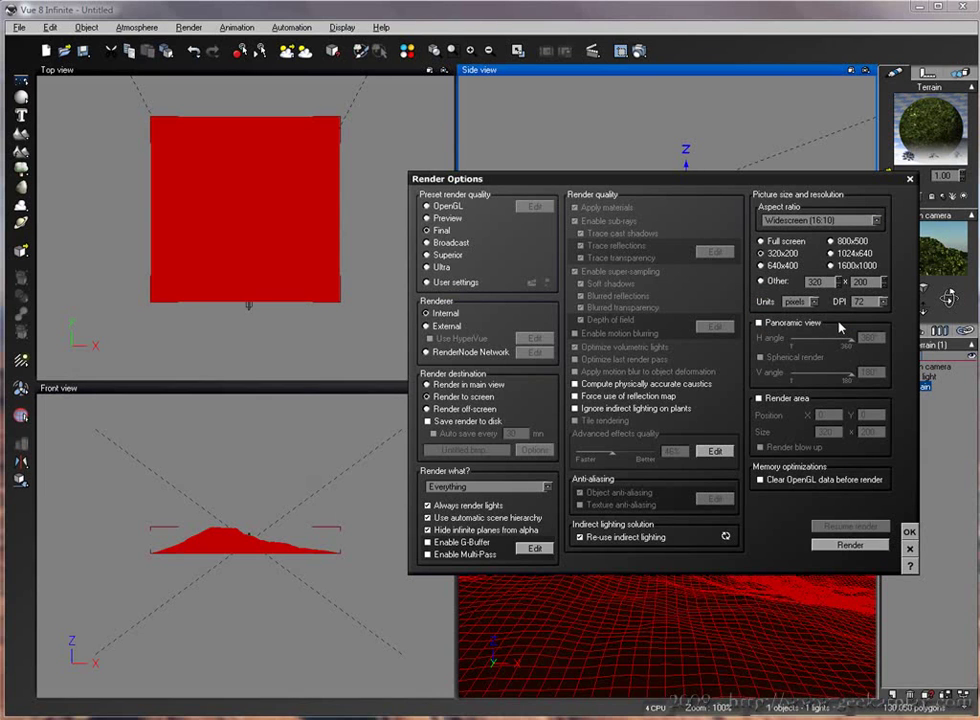
pyautogui.click(780, 263)
pyautogui.click(909, 531)
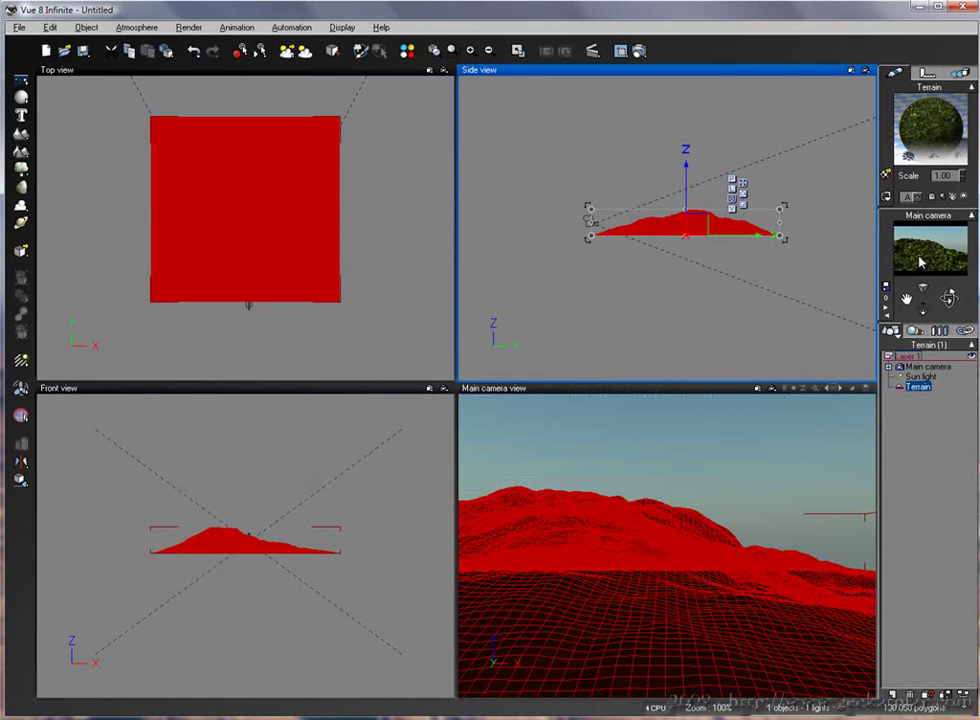
# Step: Run a 640x400 test render, stop it after about 13 seconds, and close the render window
pyautogui.click(639, 50)
pyautogui.click(860, 540)
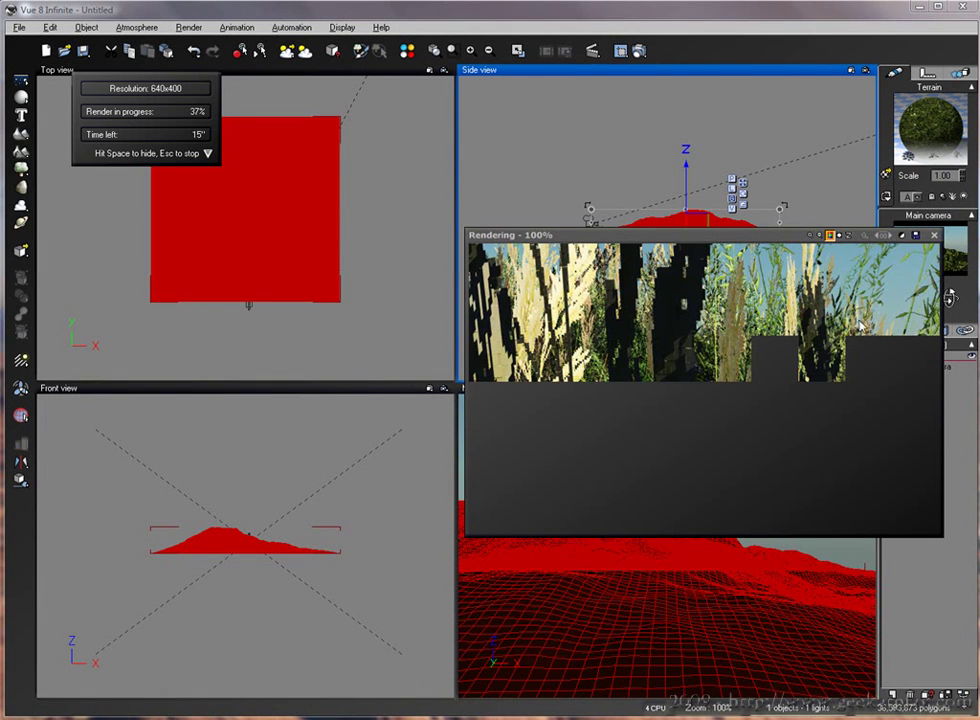
pyautogui.click(934, 236)
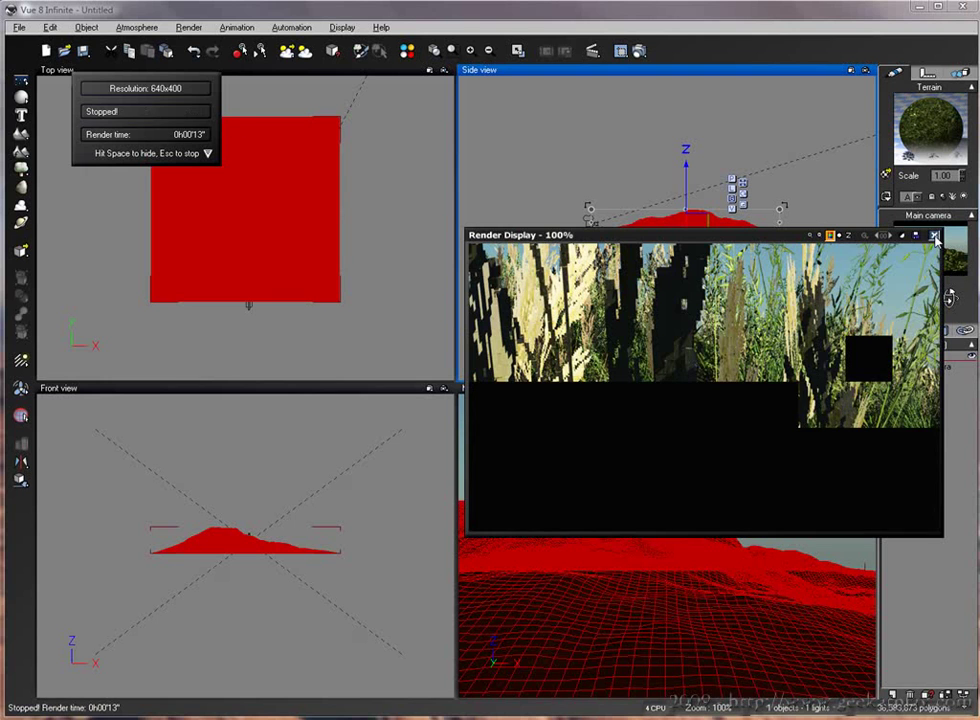
pyautogui.click(934, 236)
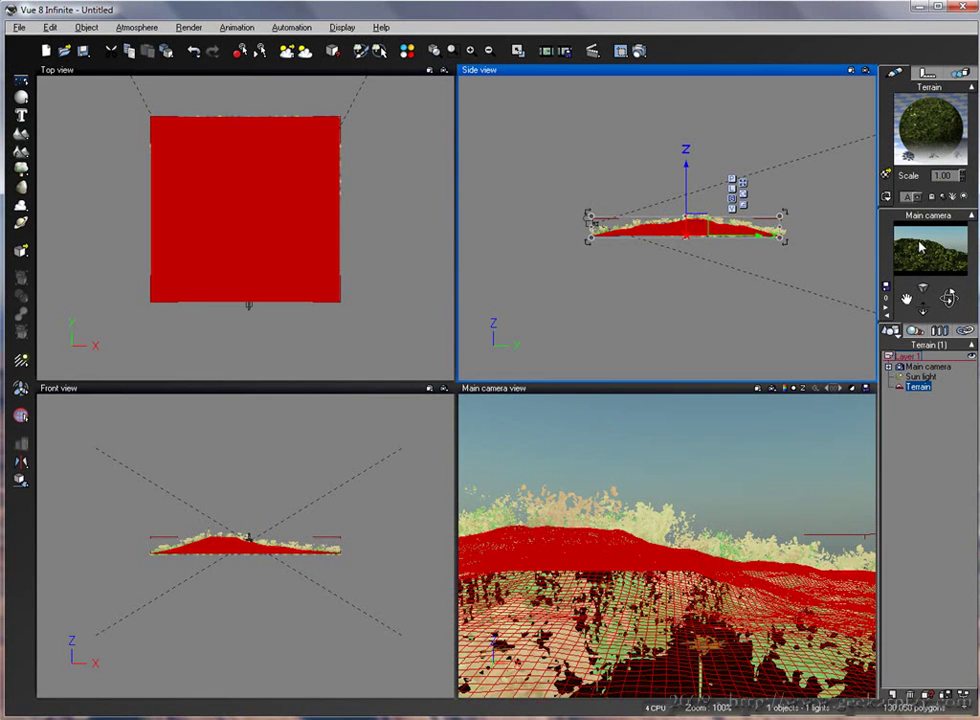
# Step: Reopen the Terrain material; set both grasses' scale to 0.200 and Common Field Grass presence to 1.500
pyautogui.doubleClick(920, 148)
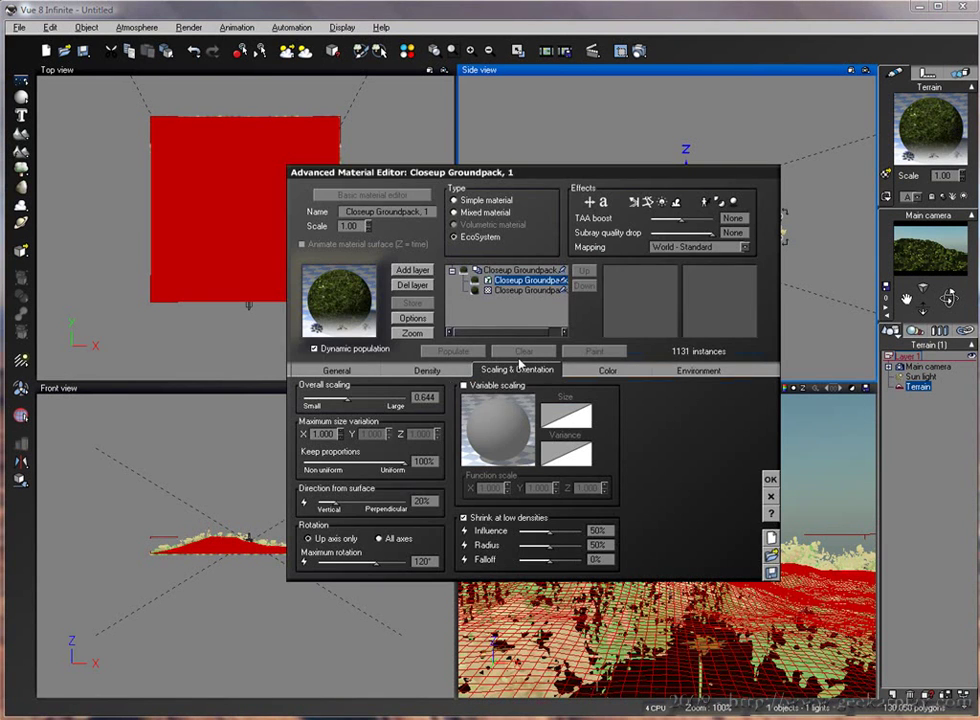
pyautogui.click(336, 370)
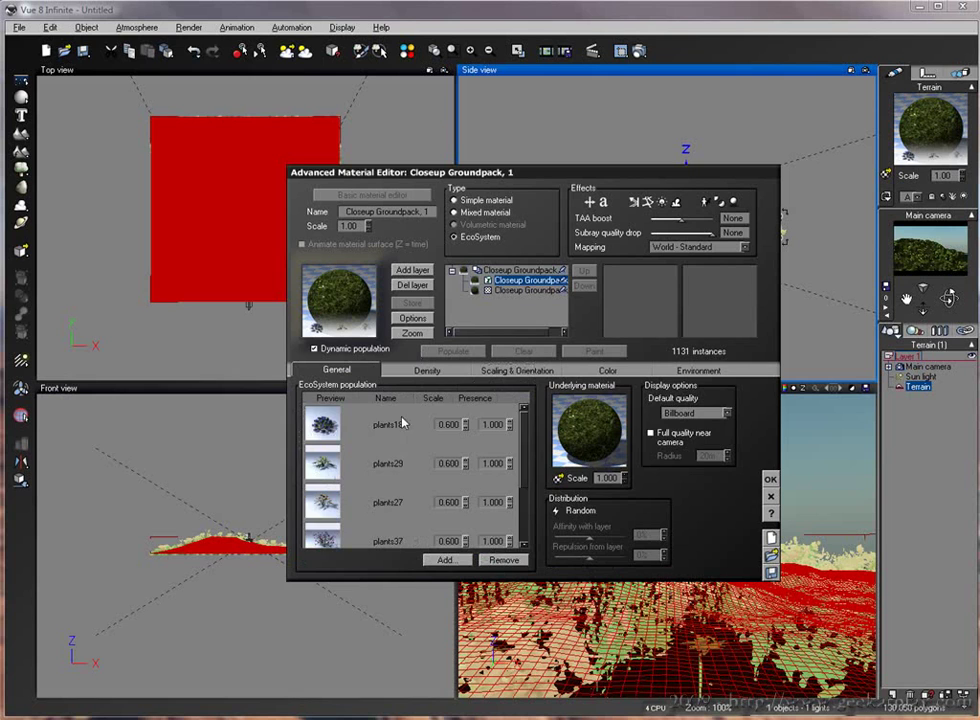
pyautogui.moveTo(529, 462); pyautogui.dragTo(527, 515)
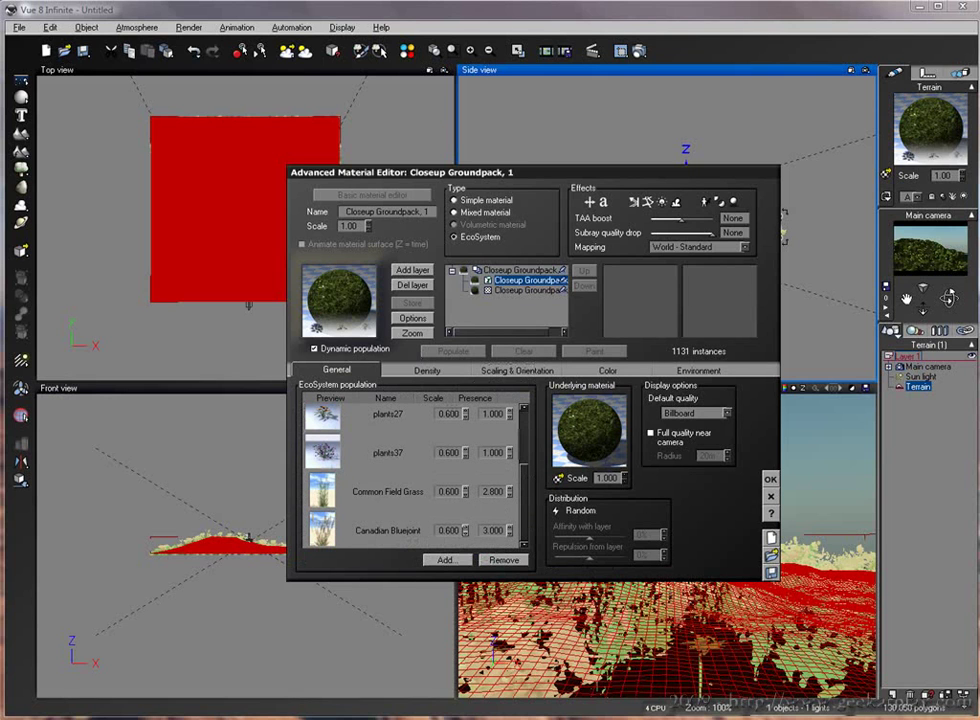
pyautogui.click(466, 535)
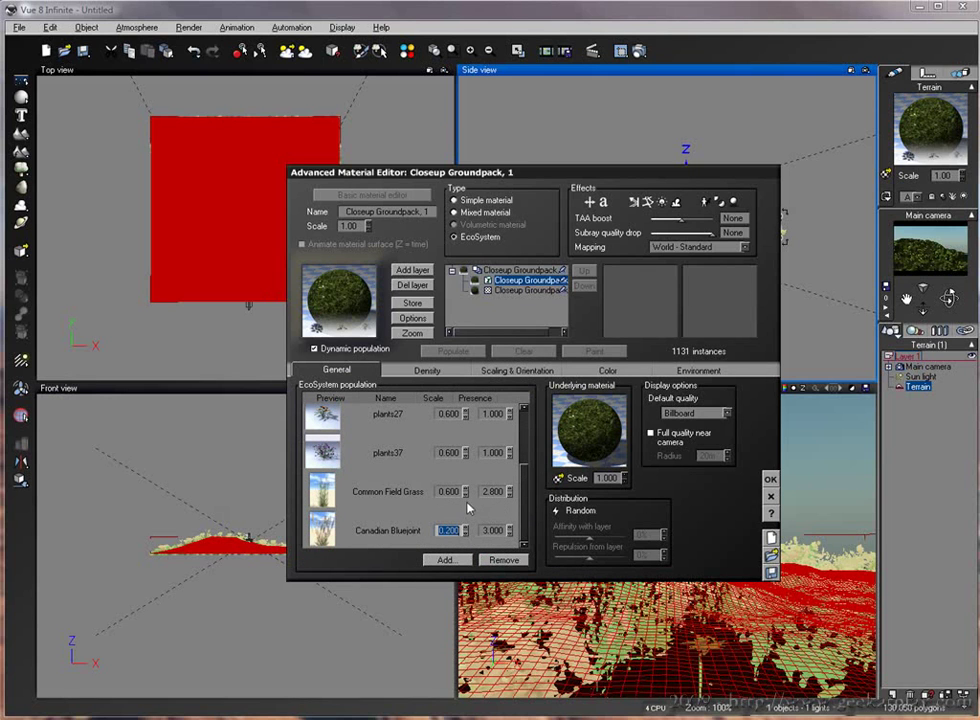
pyautogui.click(448, 491)
pyautogui.write('0.2')
pyautogui.press('Tab')
pyautogui.click(505, 531)
# Step: Close the material editor, render the scene at 640x400, and move the finished render aside
pyautogui.click(770, 479)
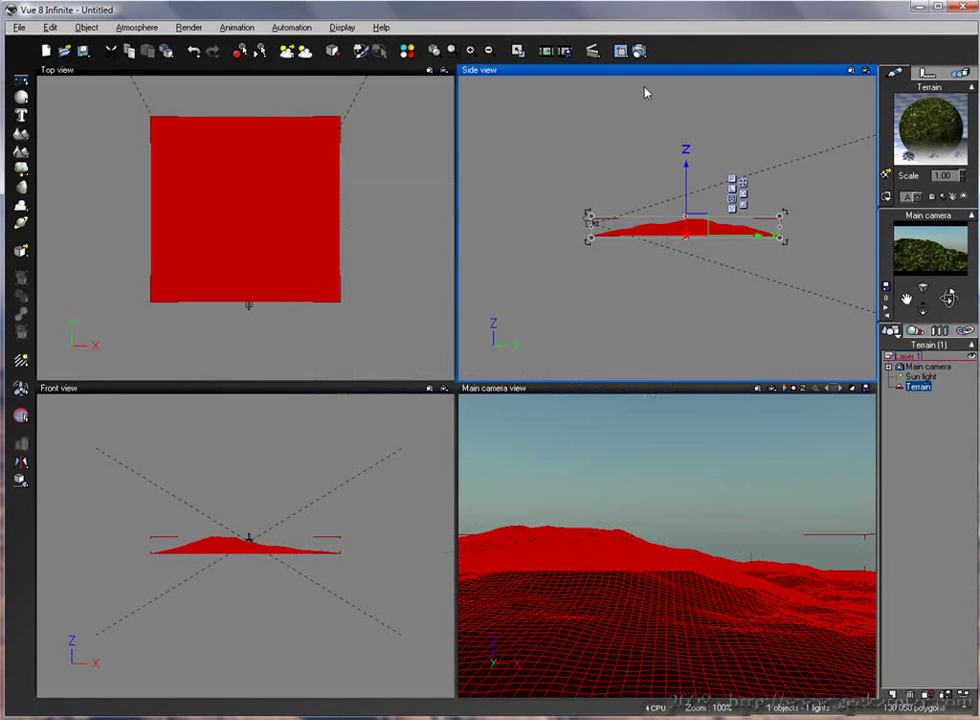
pyautogui.hotkey('ctrl', 'F9')
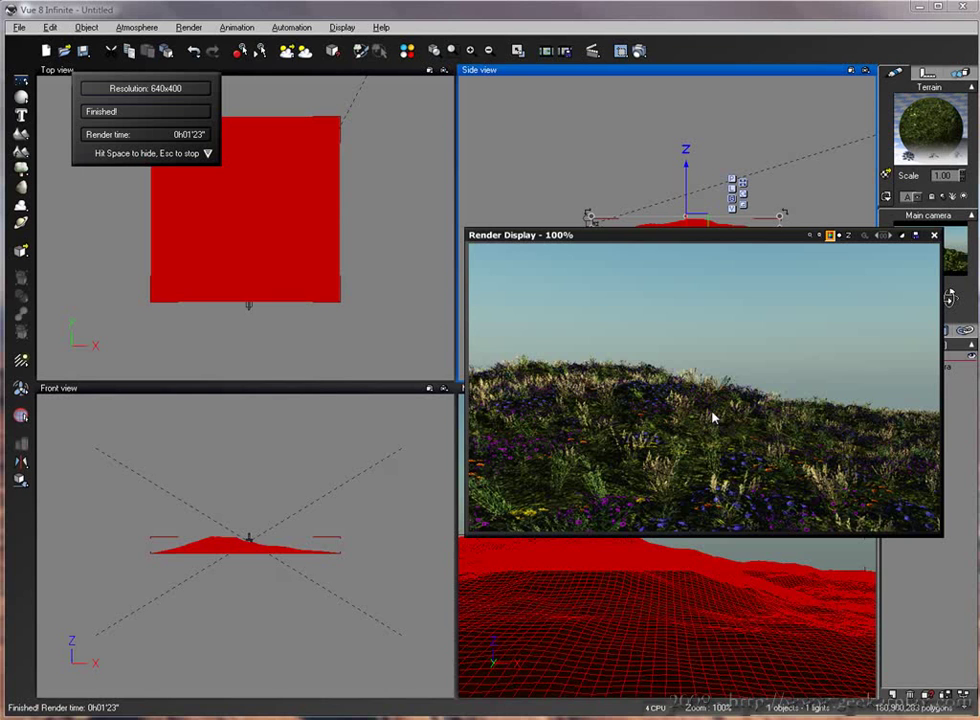
pyautogui.moveTo(773, 241); pyautogui.dragTo(677, 251)
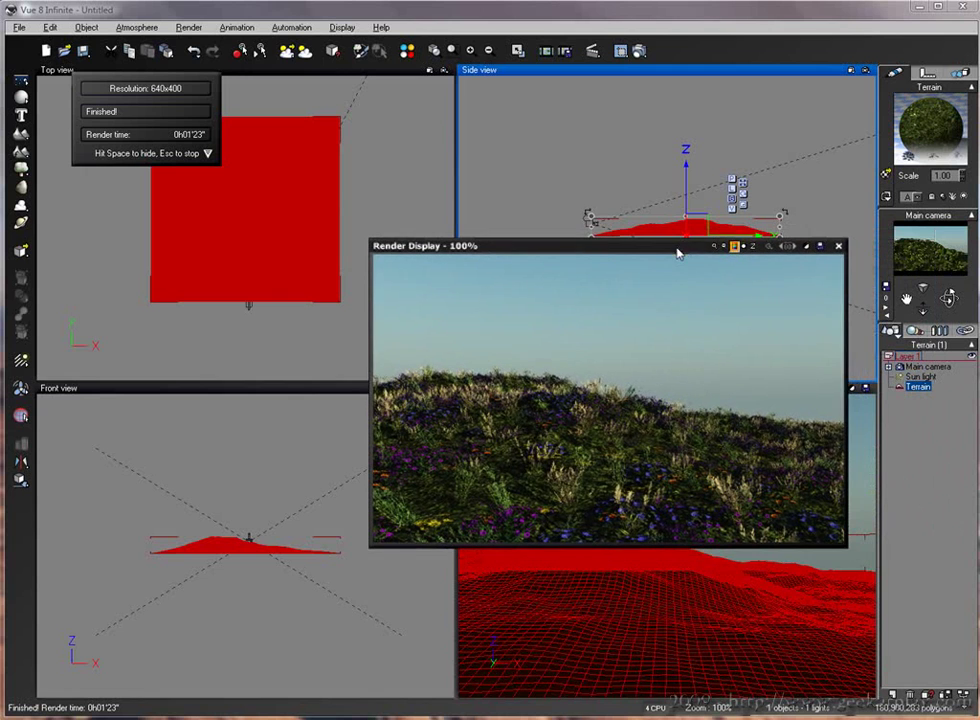